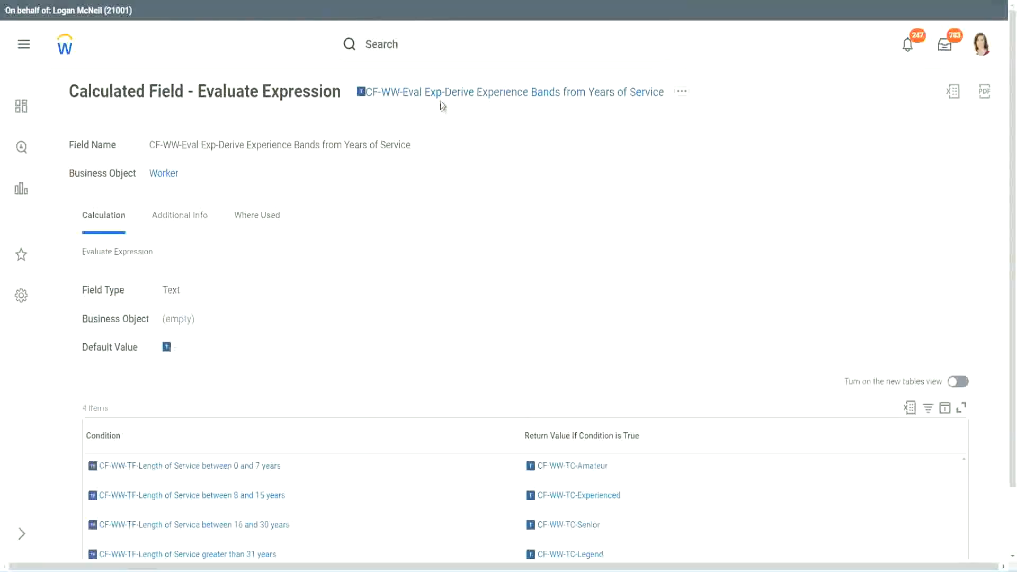
Search for "create calc field" and open the Create Calculated Field task.
right_click(444, 98)
left_click(476, 157)
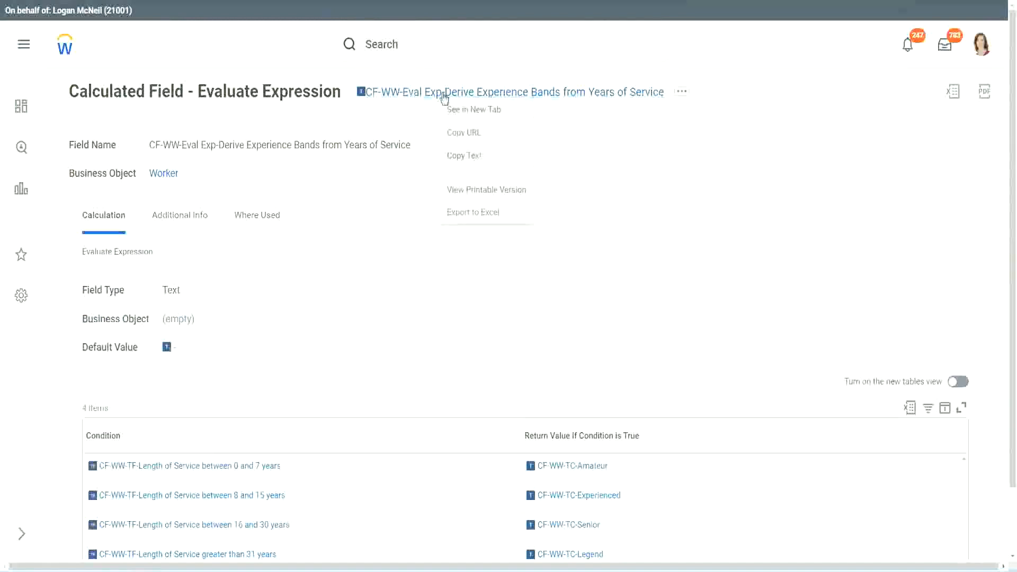
left_click(425, 48)
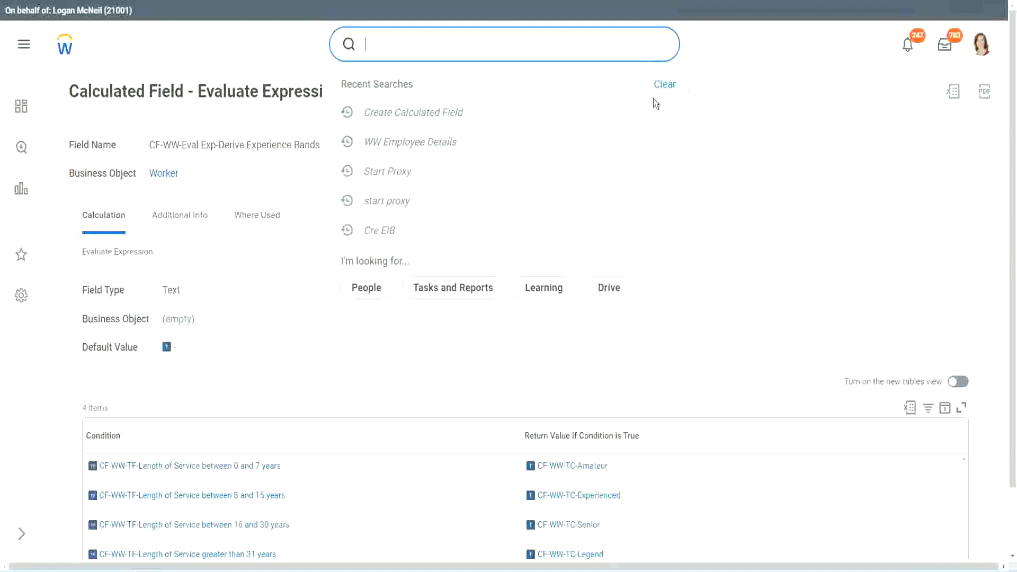
left_click(655, 103)
left_click(402, 40)
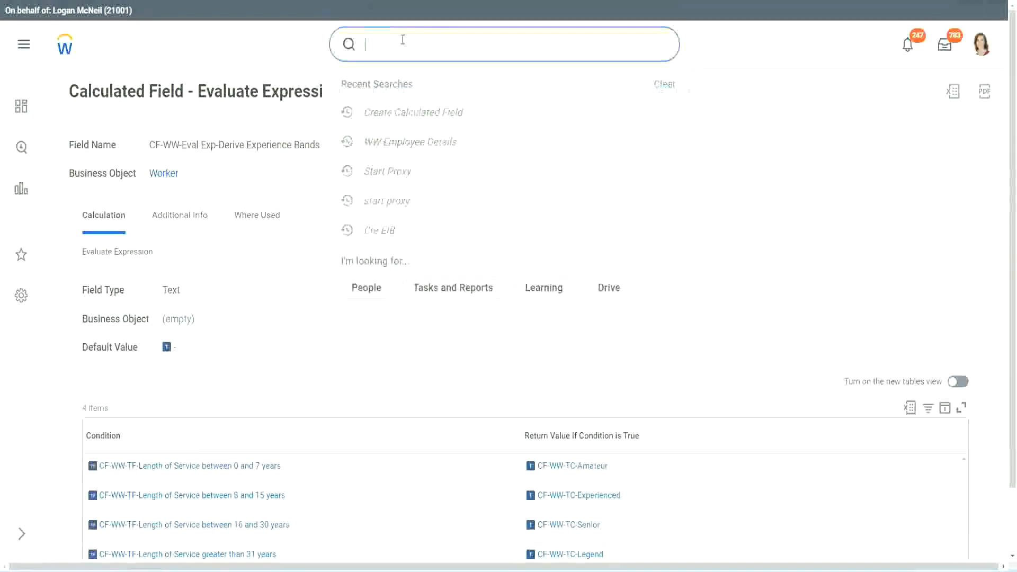
type("create calc")
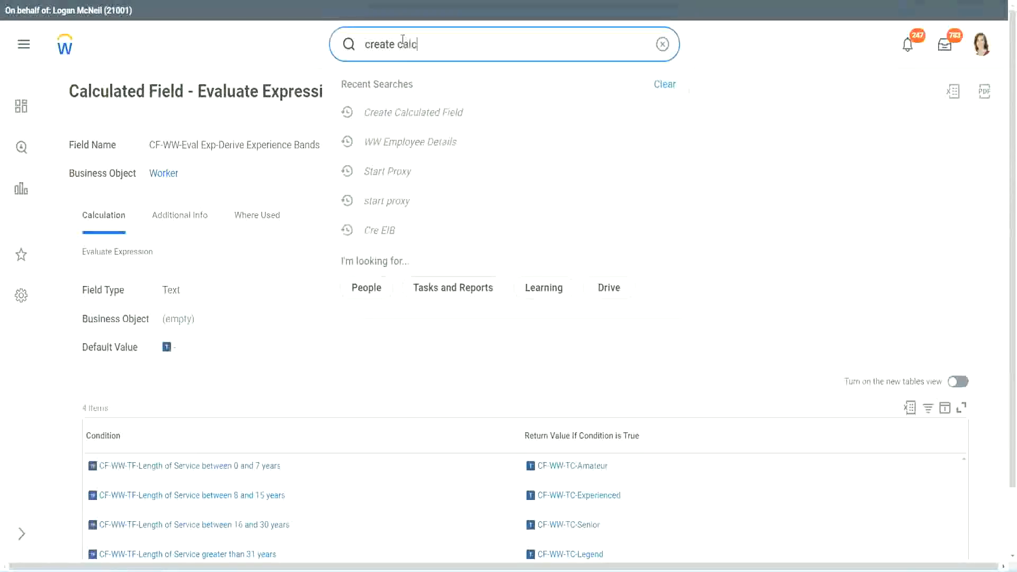
type(" field")
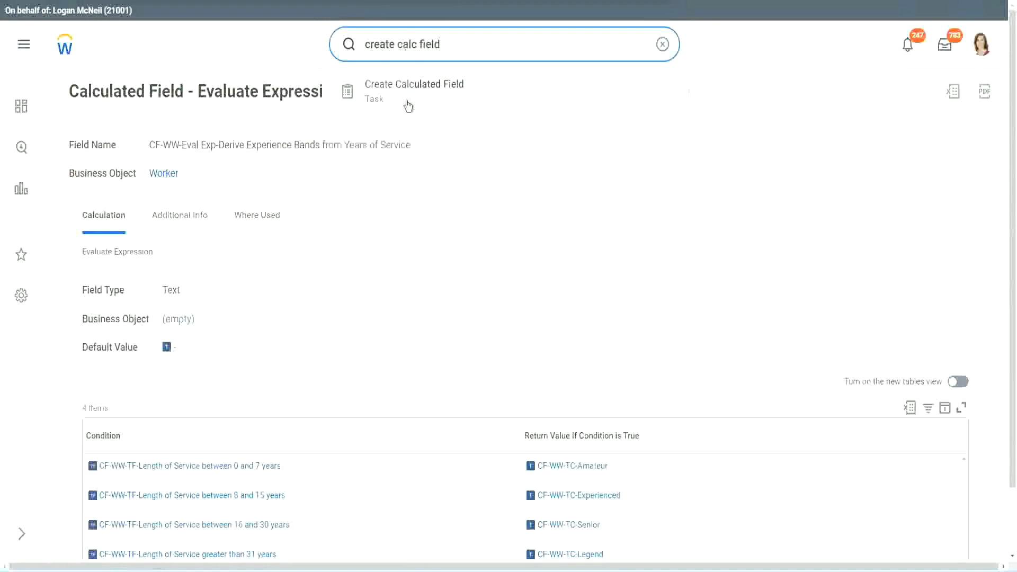
left_click(422, 100)
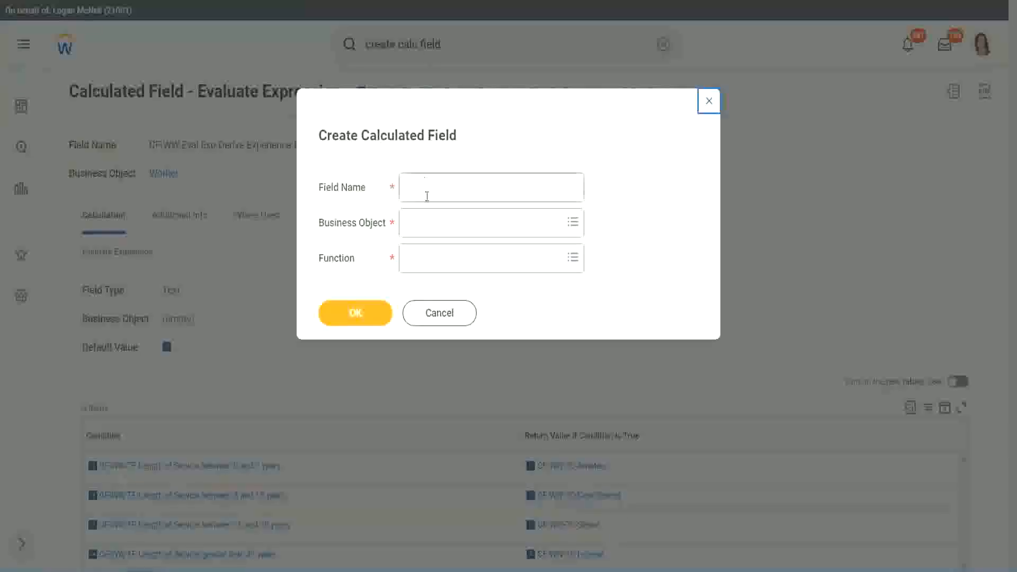
Name the new calculated field "CF-WW-LRB-Identify Experience Bands from years of Service".
left_click(428, 189)
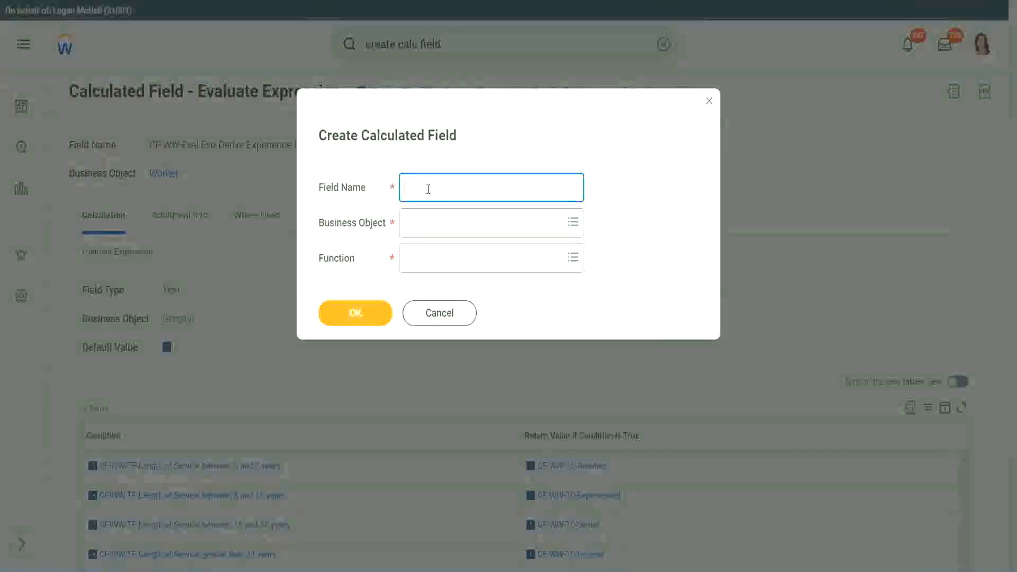
type("CF")
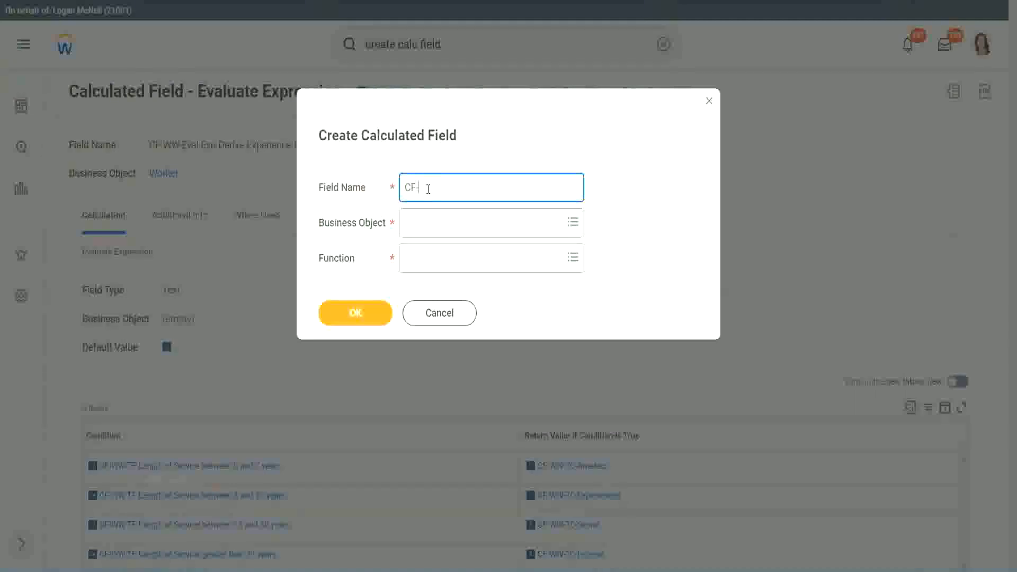
type("-")
type("WW-I")
type("RB")
type("-")
type("Ident")
type("ify Exe")
type("riende")
key("BackSpace")
key("BackSpace")
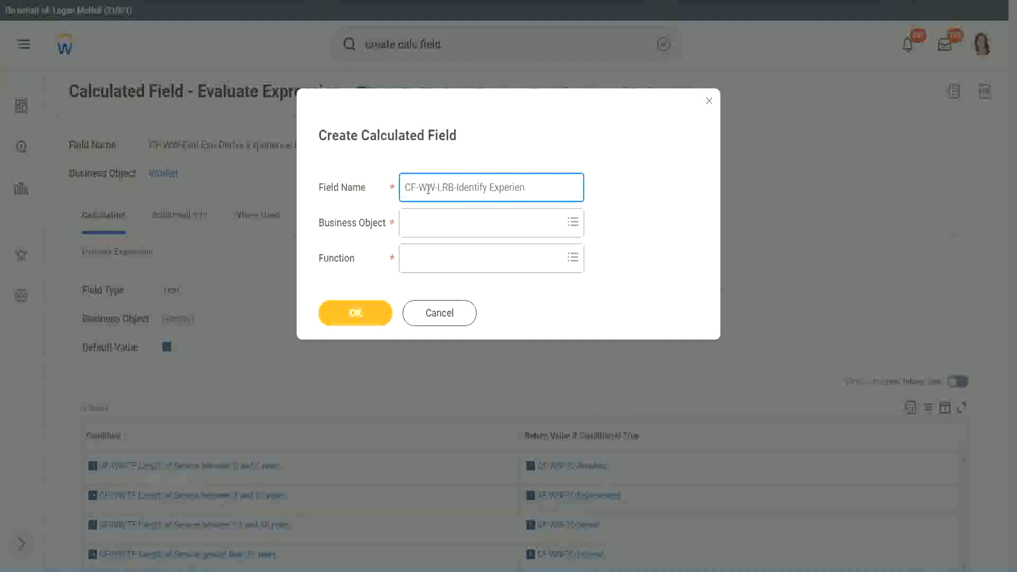
type("ce Bands from years of Service")
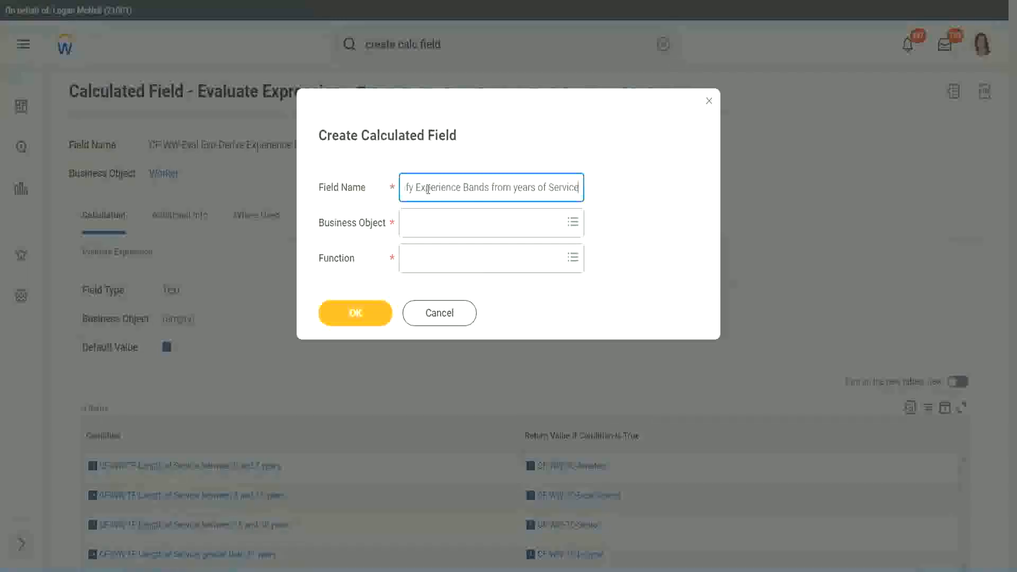
Set the business object to Worker and the function to Lookup Range Band, and confirm the new calculated field.
key("Tab")
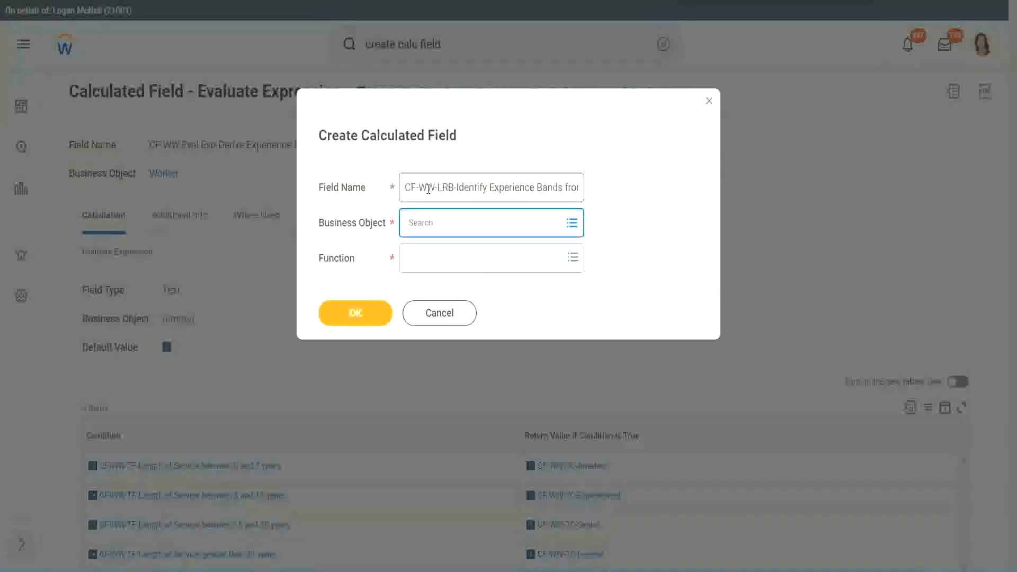
type("worker")
key("Return")
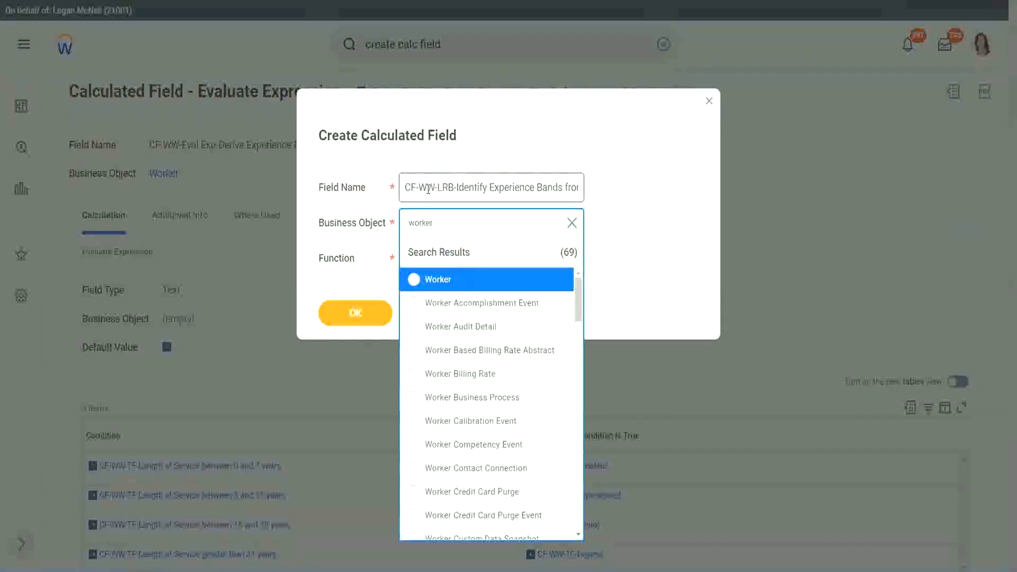
key("Return")
key("Tab")
type("l")
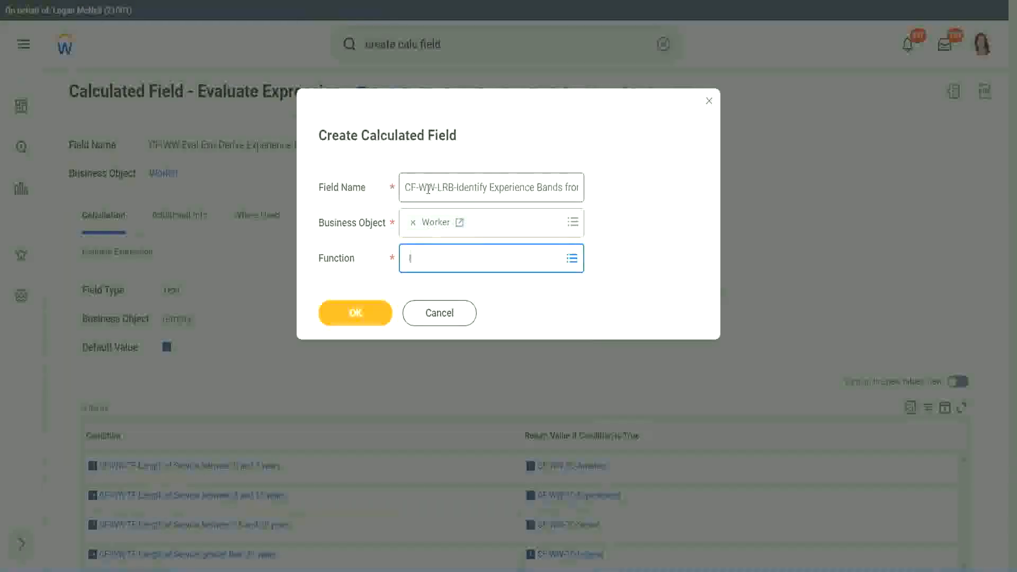
type("rb")
key("Return")
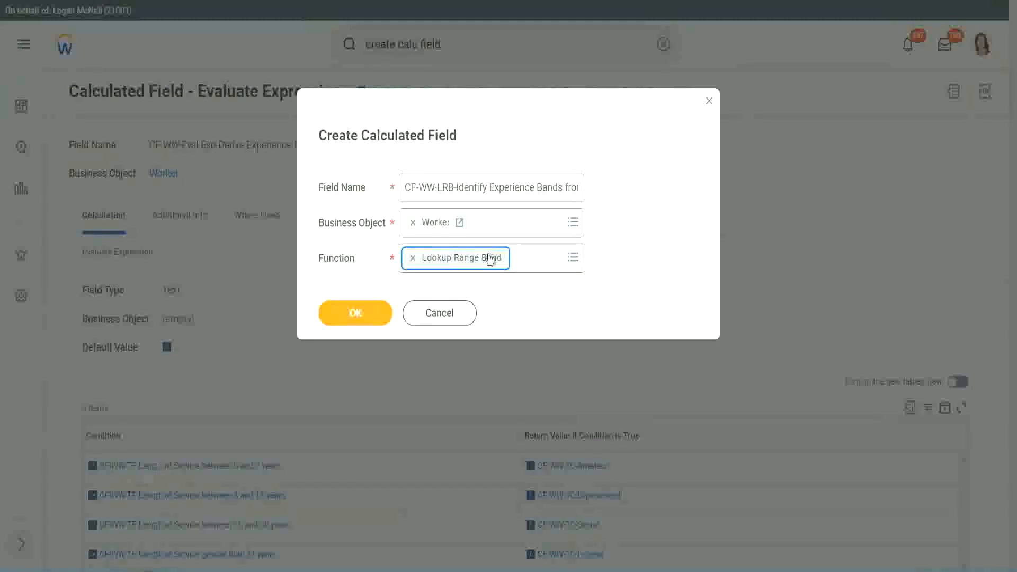
left_click(363, 315)
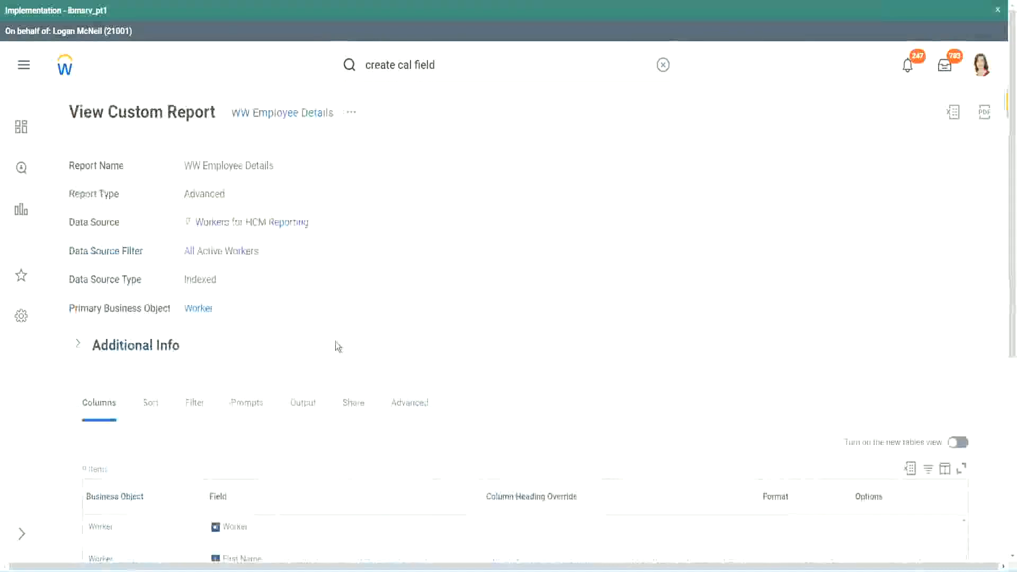
Copy the name "CF-WW-Convert Text To Number-Number of Years from Length of Service" from the WW Employee Details report and use it as the source field.
scroll(332, 414, "down", 5)
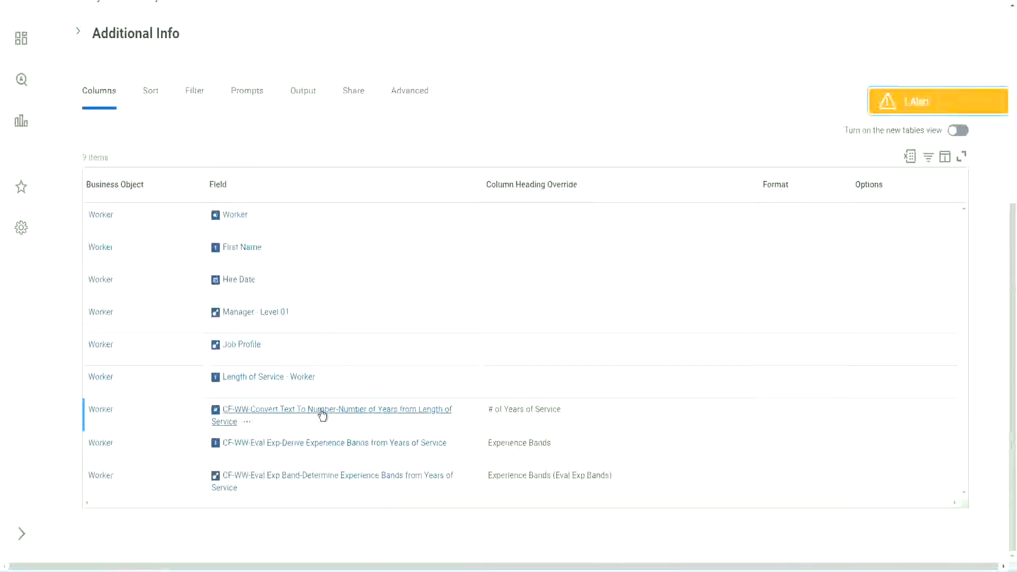
right_click(321, 412)
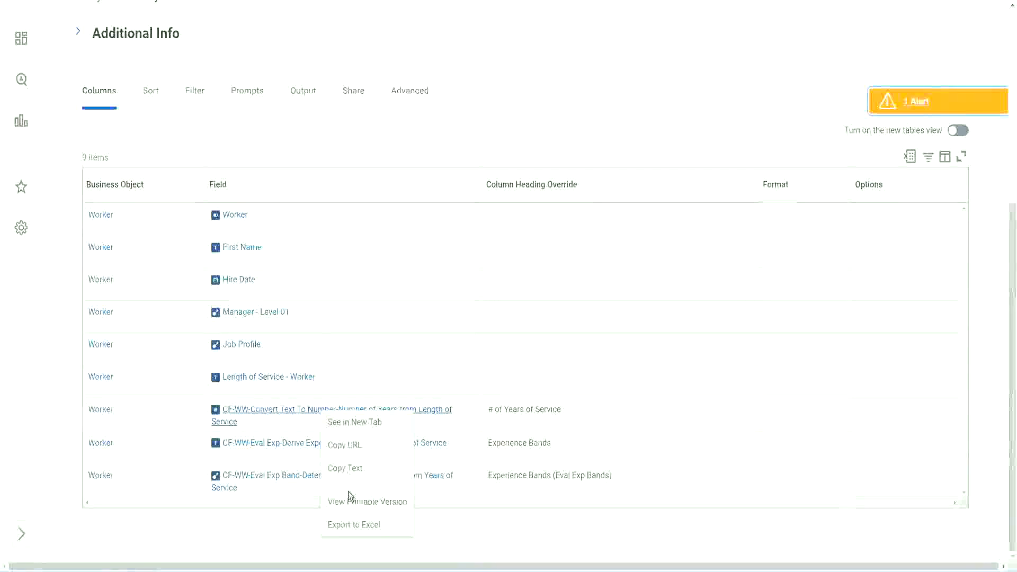
left_click(463, 0)
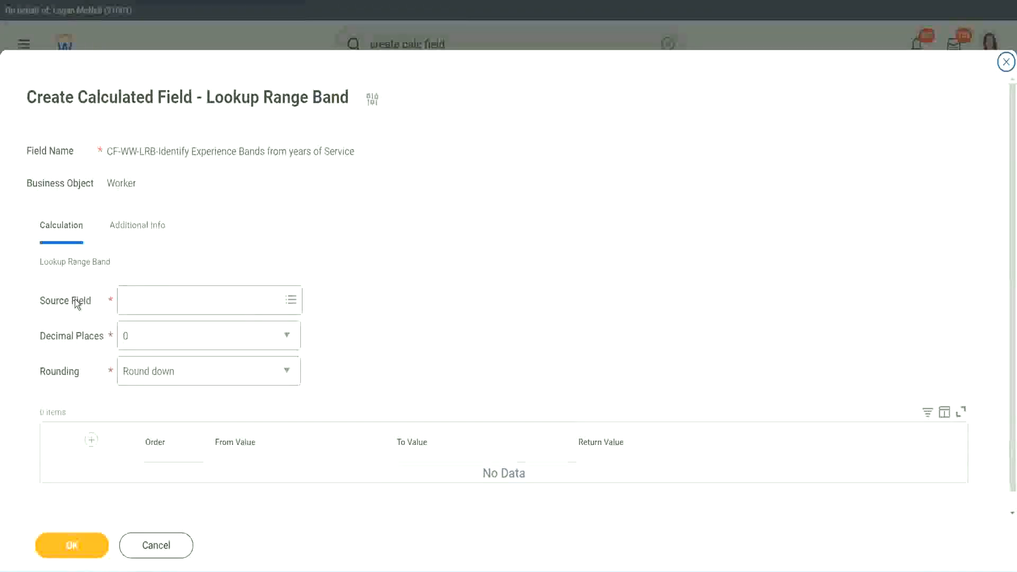
left_click(158, 301)
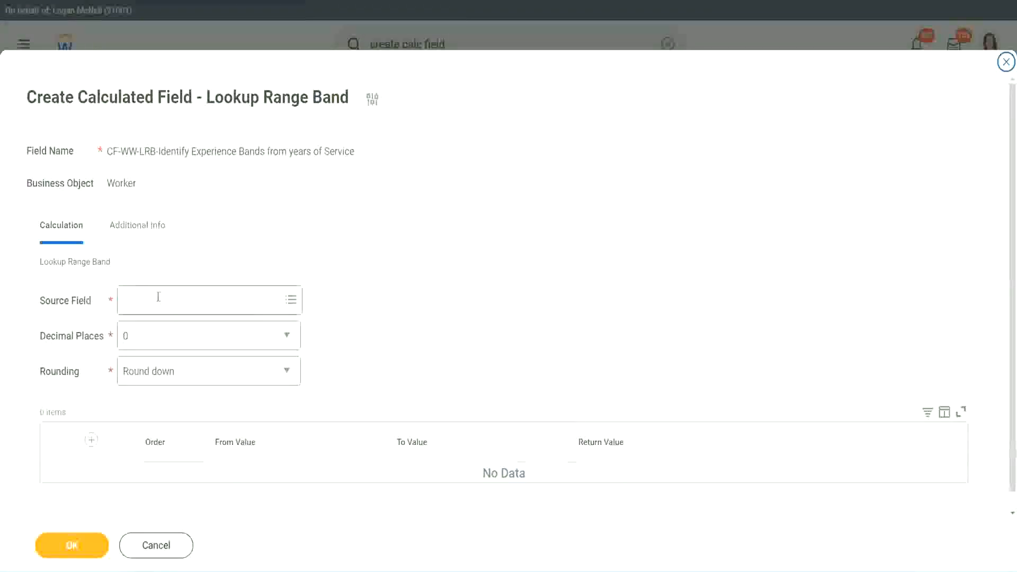
key("Return")
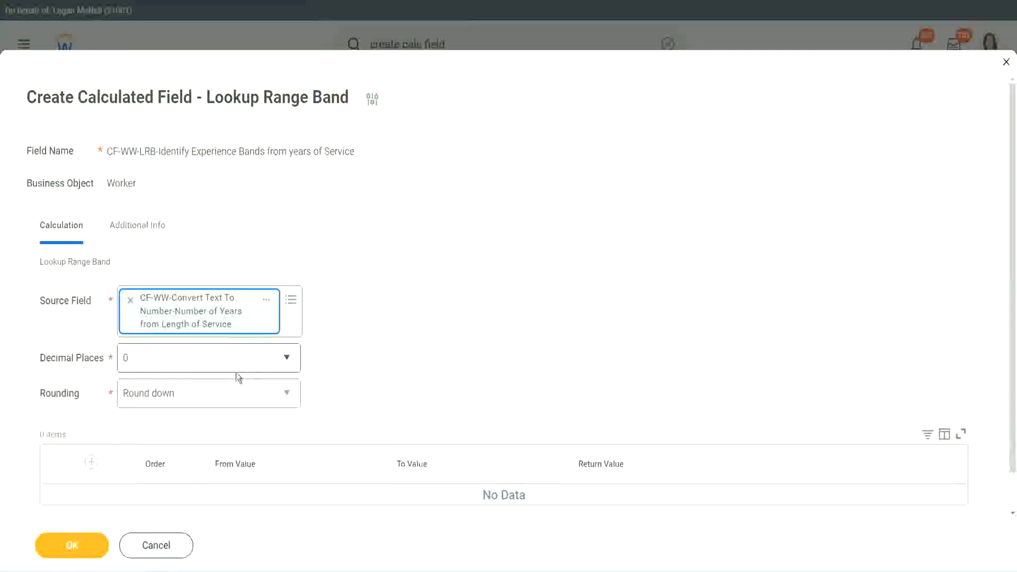
Keep the decimal places at 0 and set the rounding to Round.
left_click(199, 363)
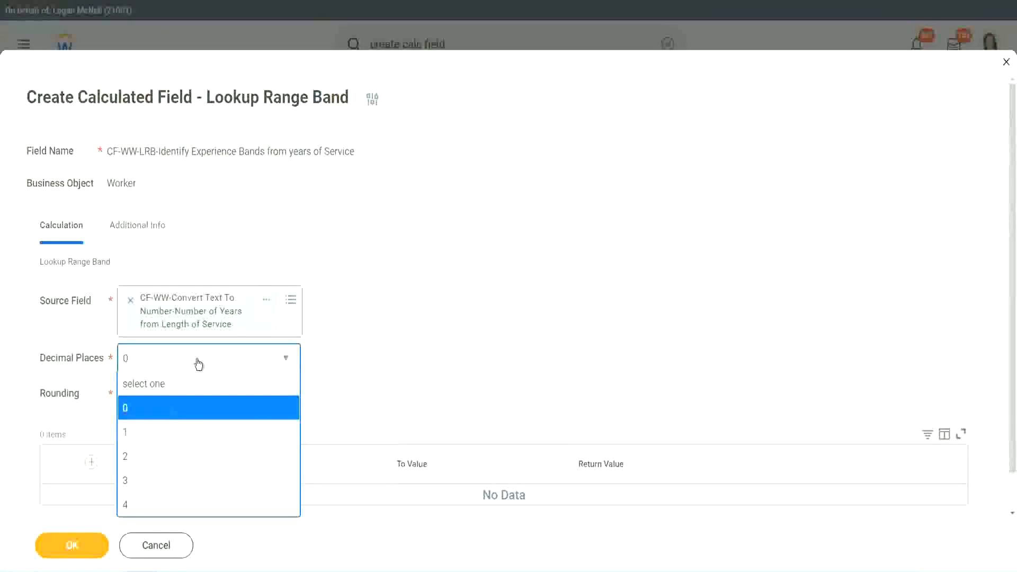
left_click(396, 349)
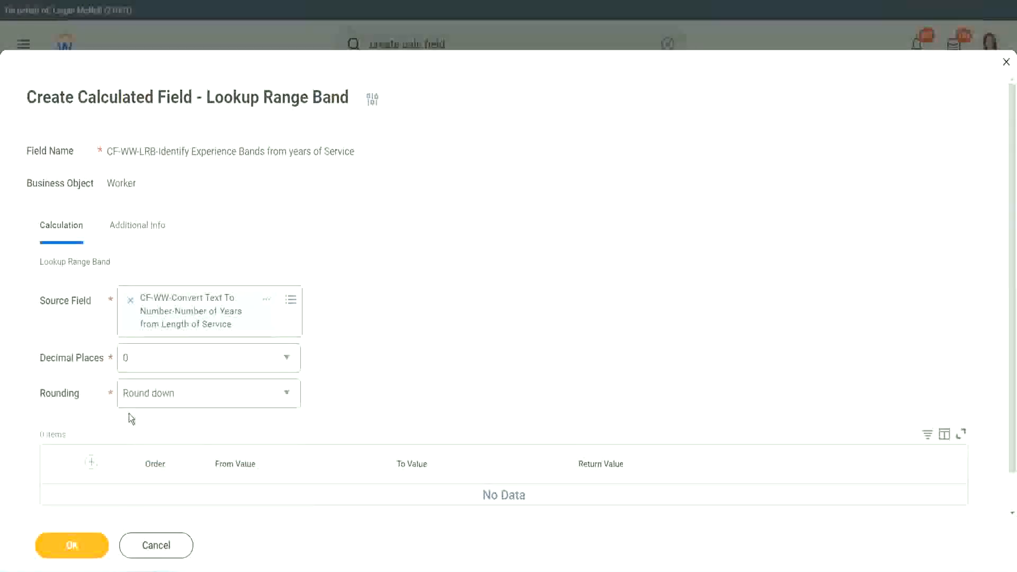
left_click(163, 397)
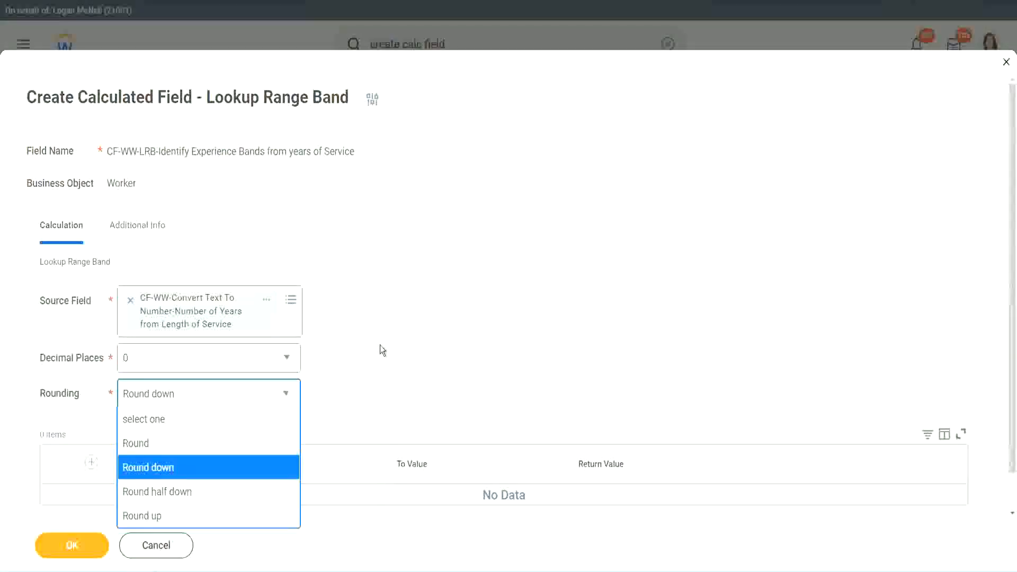
left_click(357, 390)
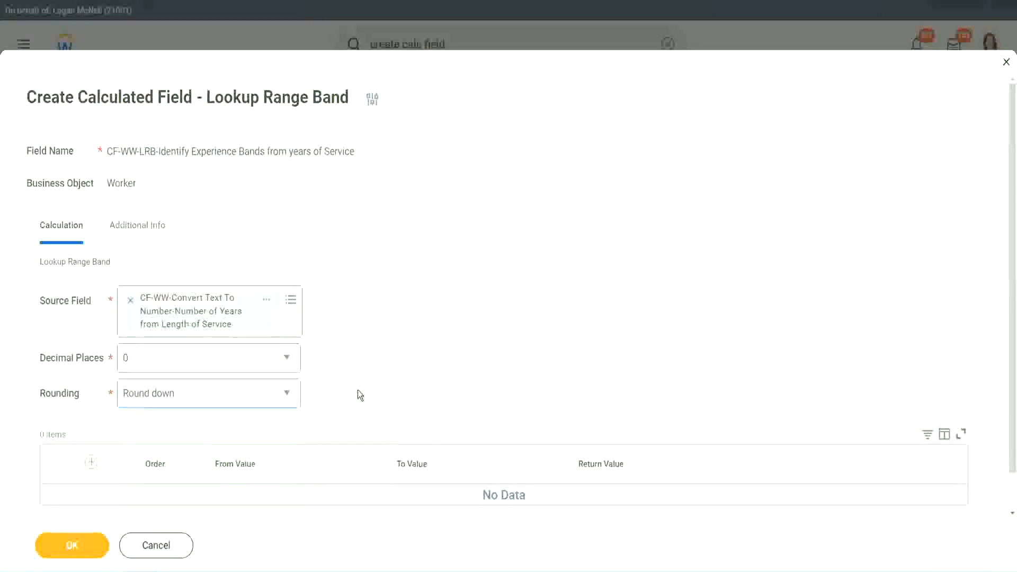
left_click(171, 397)
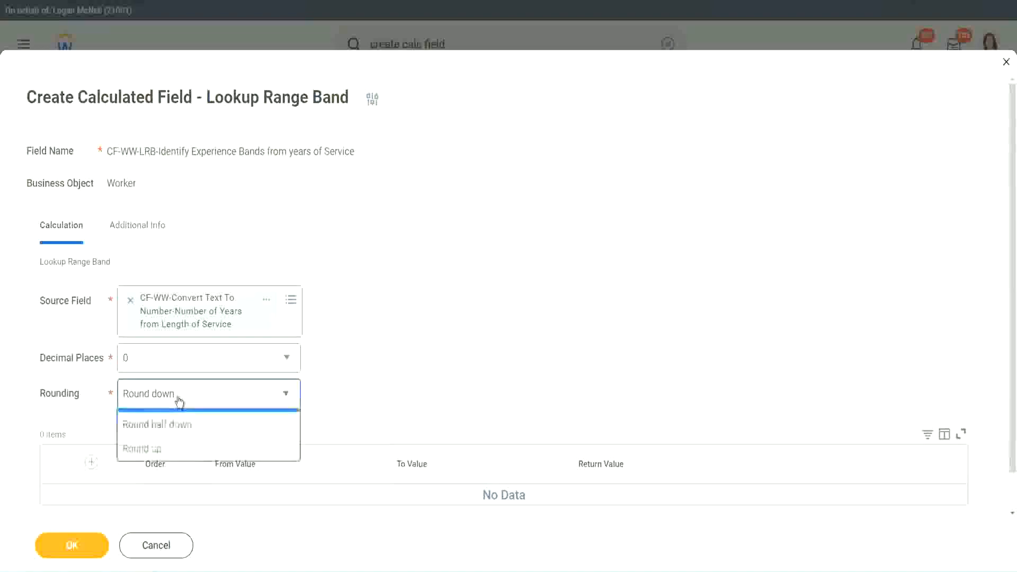
left_click(169, 444)
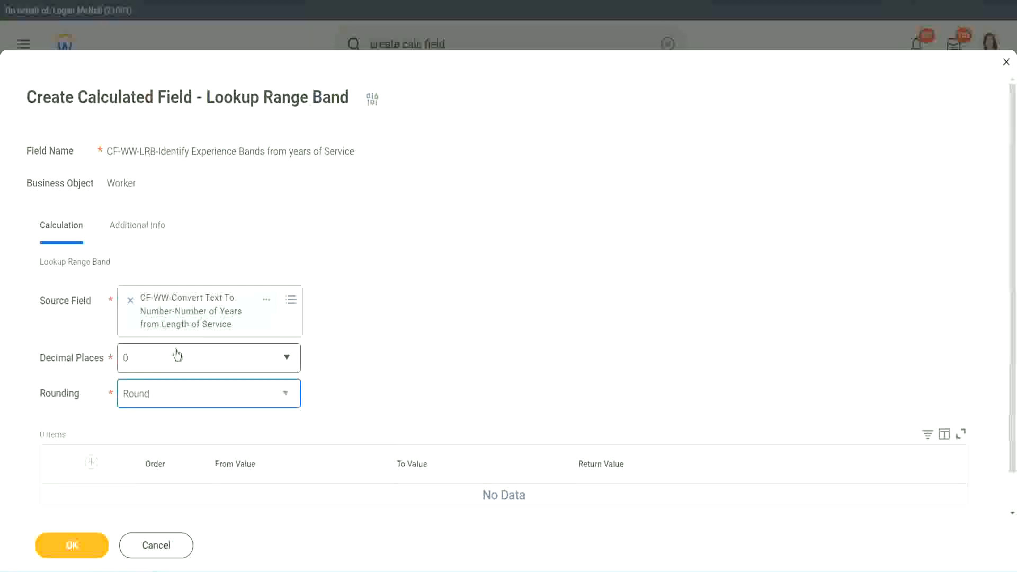
Add the first range band from 0 to 7 with the return value "Amateur".
left_click(93, 462)
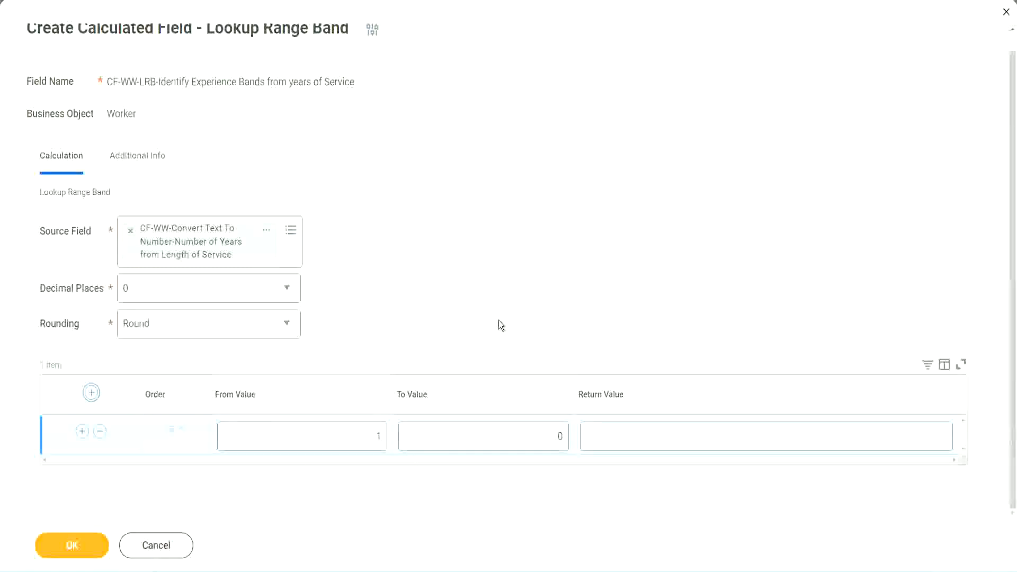
left_click(372, 439)
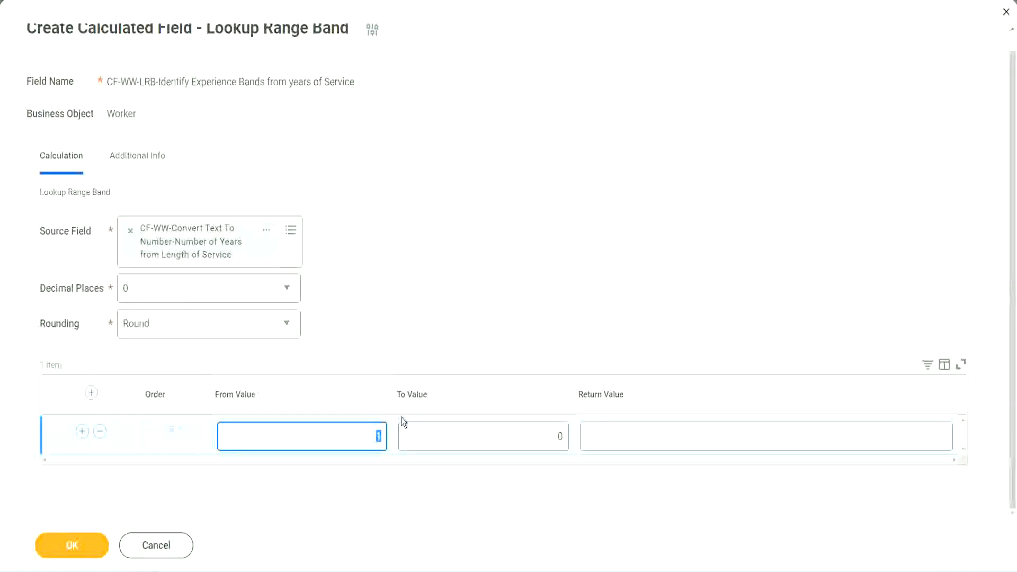
type("0")
key("Tab")
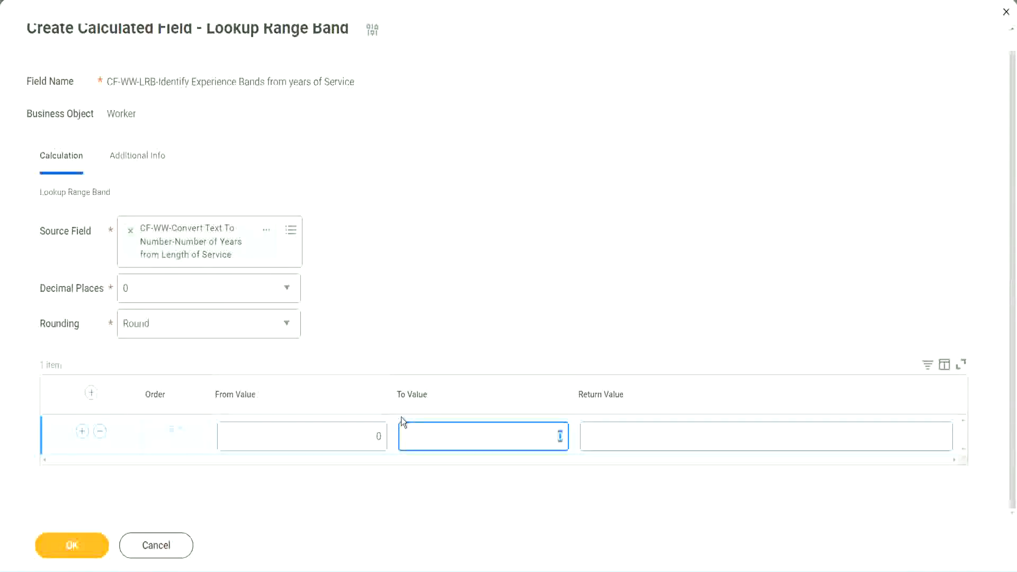
type("7")
key("Tab")
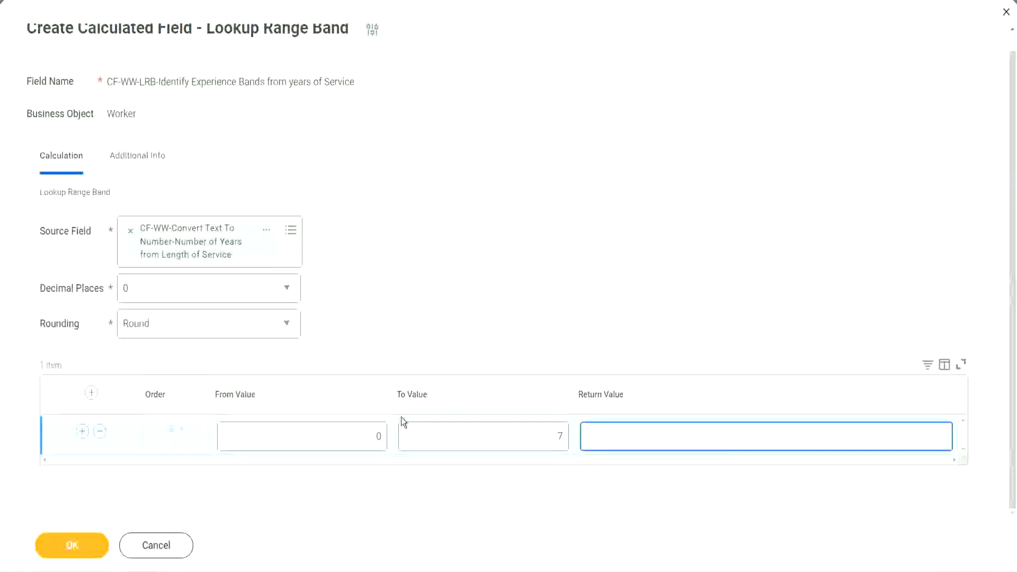
type("Amateur")
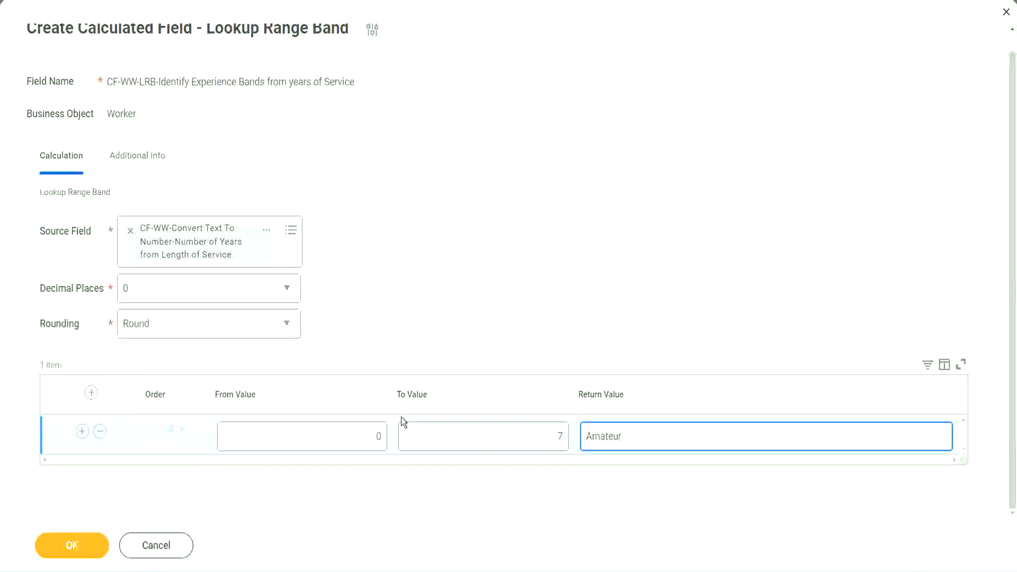
left_click(352, 443)
left_click(544, 427)
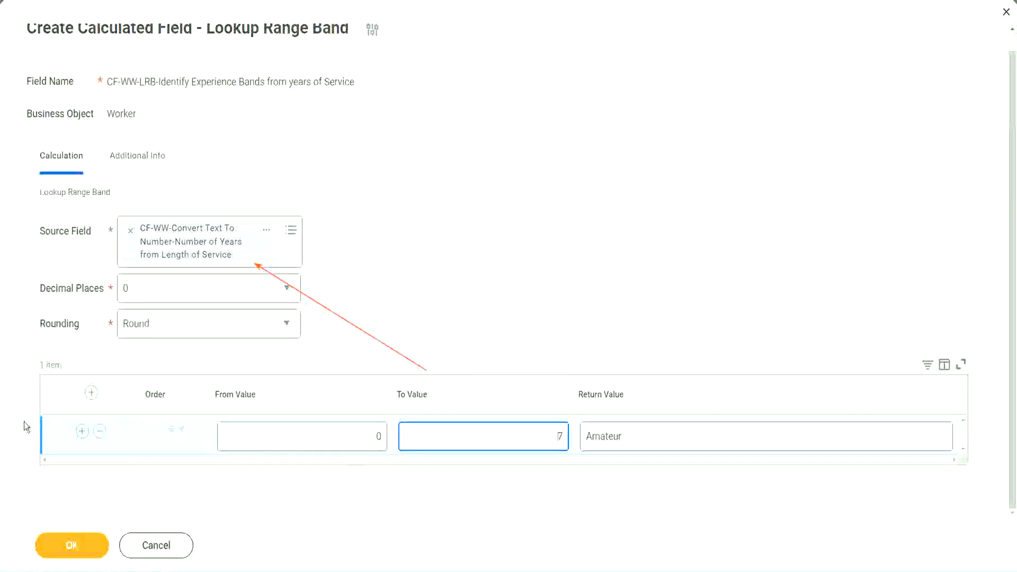
Add a second range band from 8 to 15 with the return value "Experienced".
left_click(82, 431)
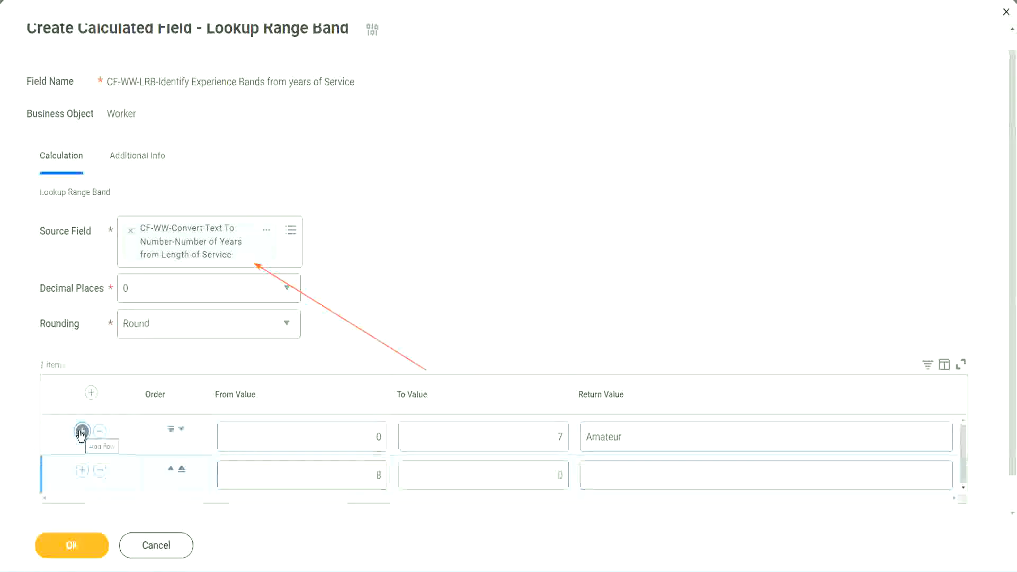
left_click(387, 477)
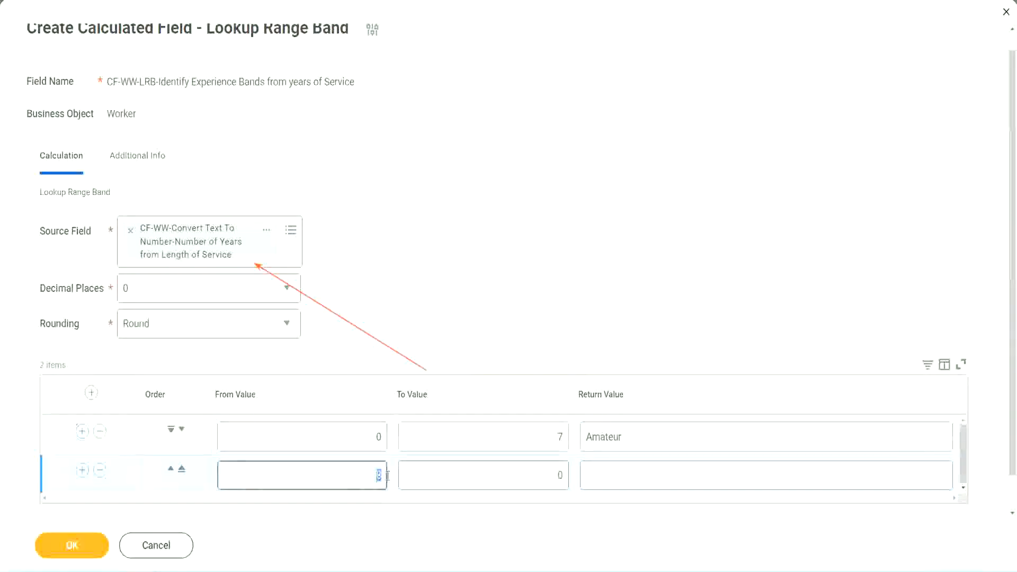
left_click(368, 437)
left_click(553, 439)
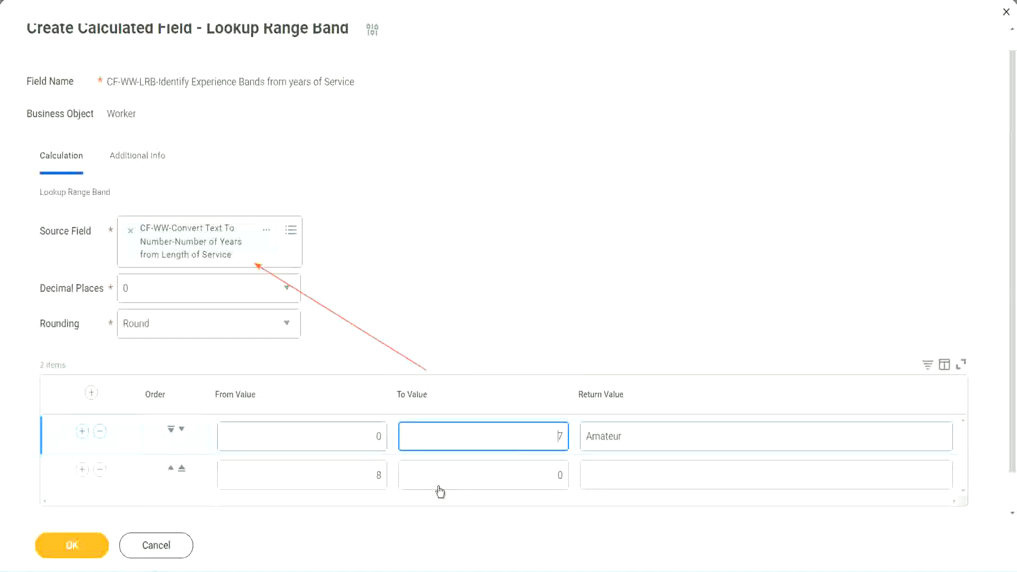
left_click(360, 475)
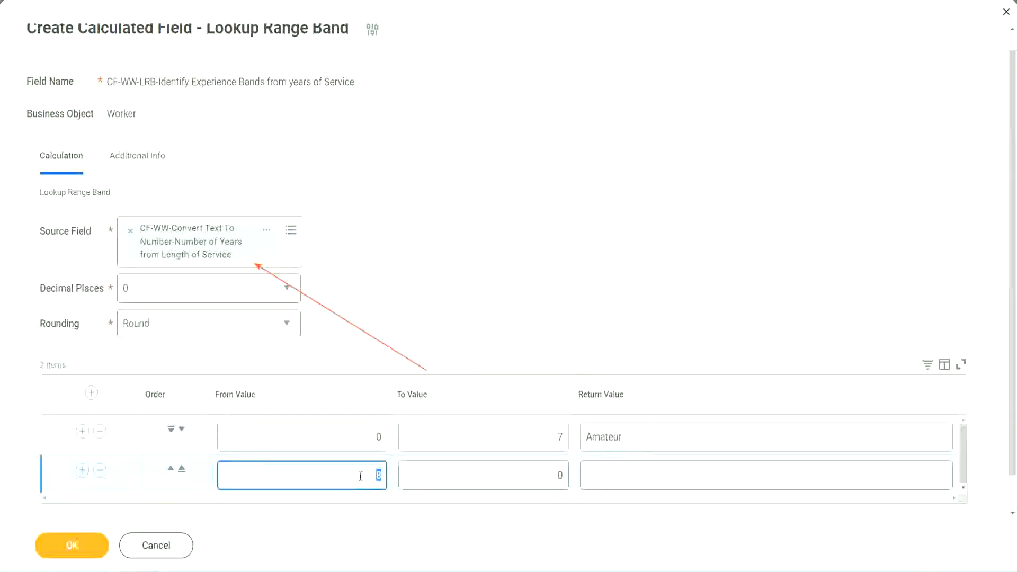
left_click(359, 475)
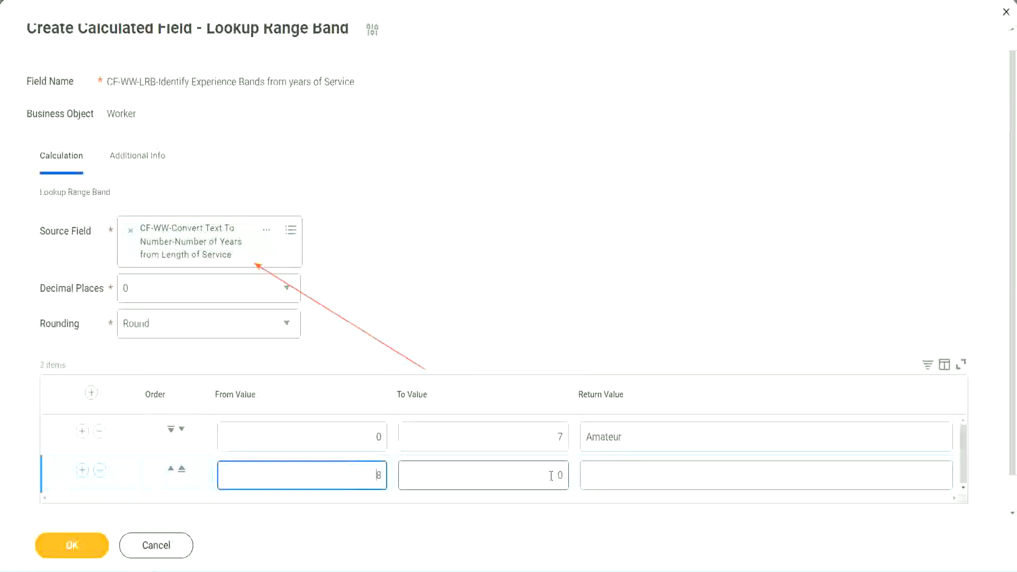
left_click(551, 476)
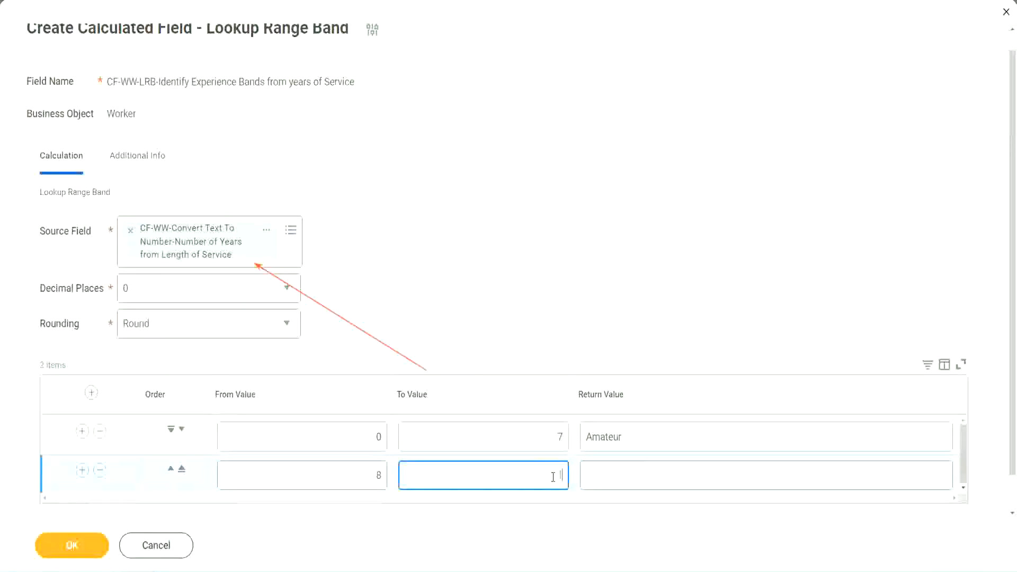
type("15")
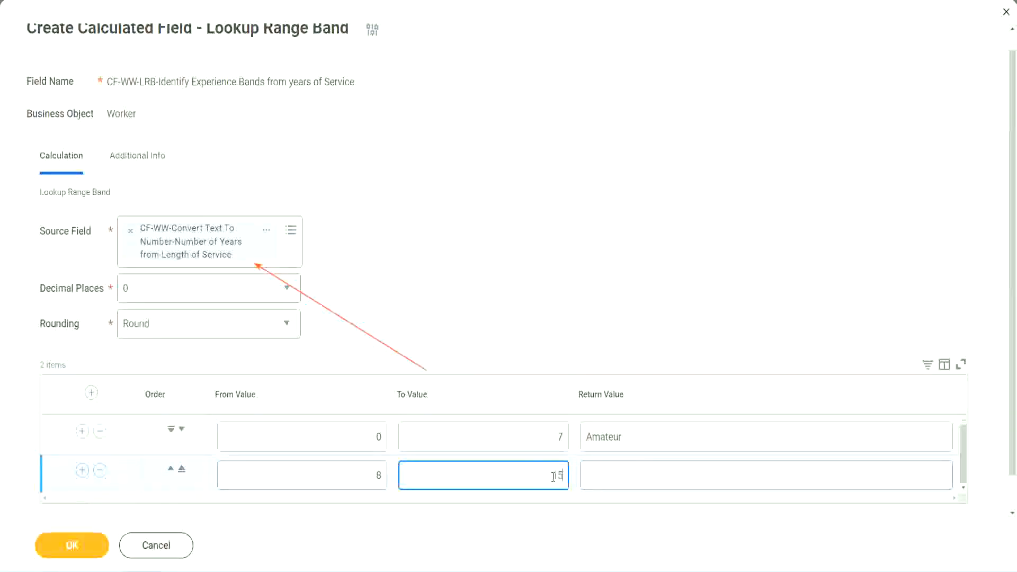
left_click(627, 472)
type("Ex")
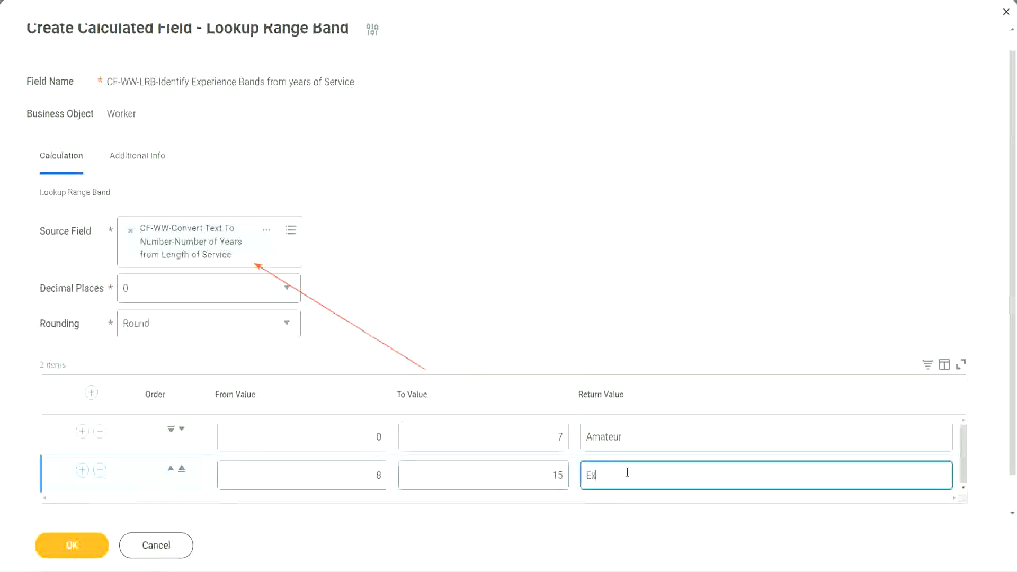
type("perienced")
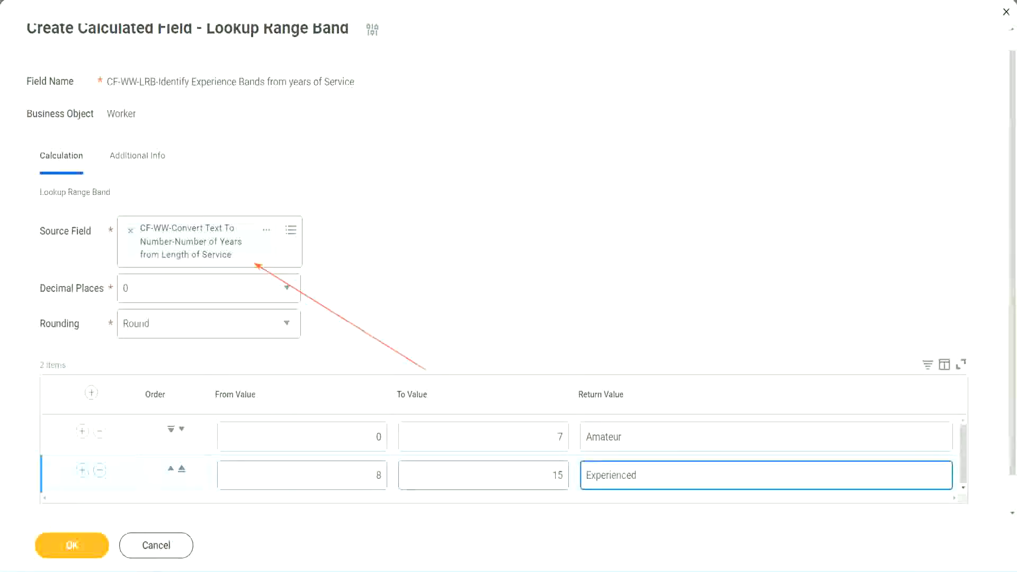
Add a third range band from 16 to 30 with the return value "Senior".
left_click(82, 470)
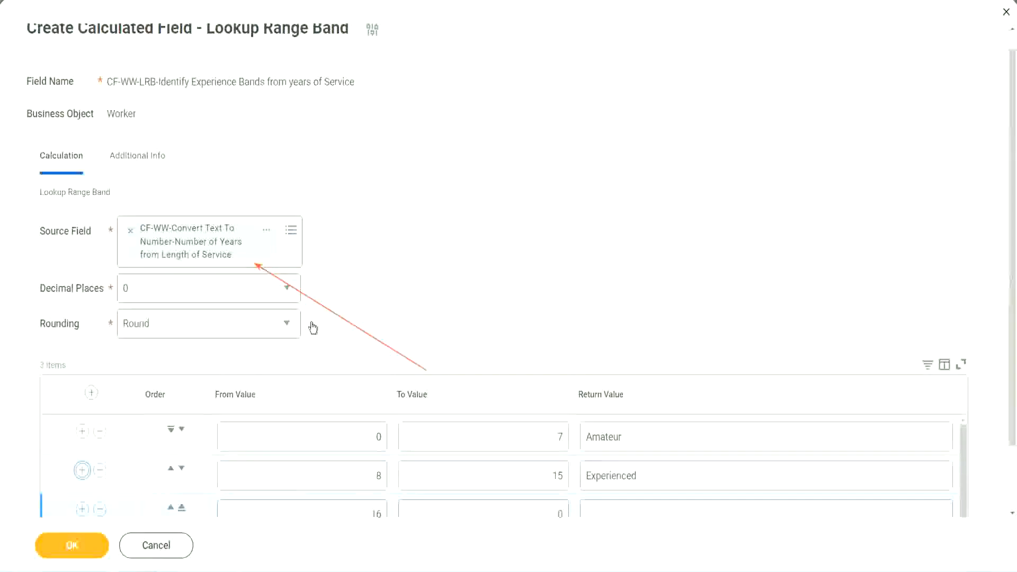
scroll(345, 324, "down", 2)
left_click(359, 440)
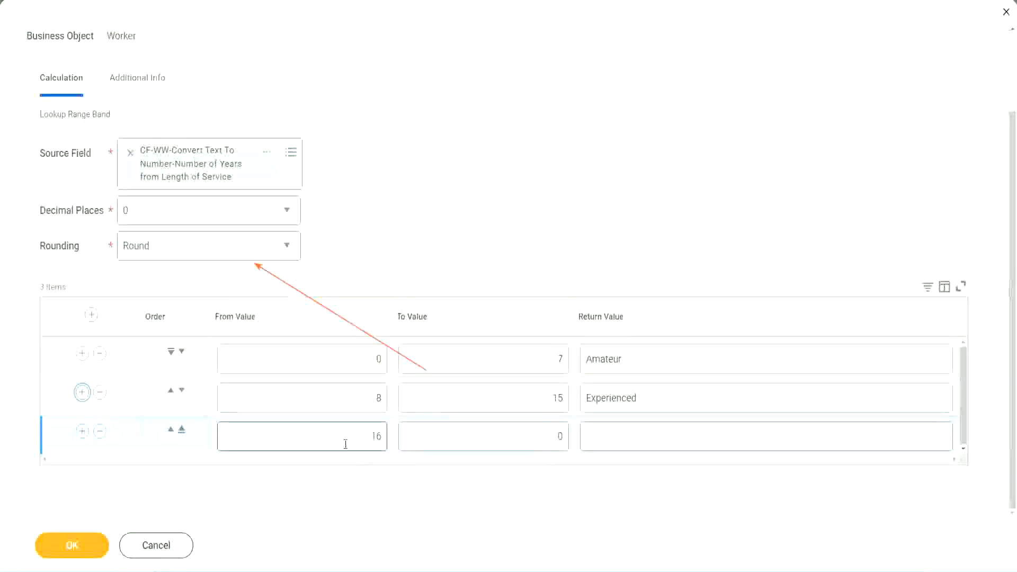
left_click(510, 436)
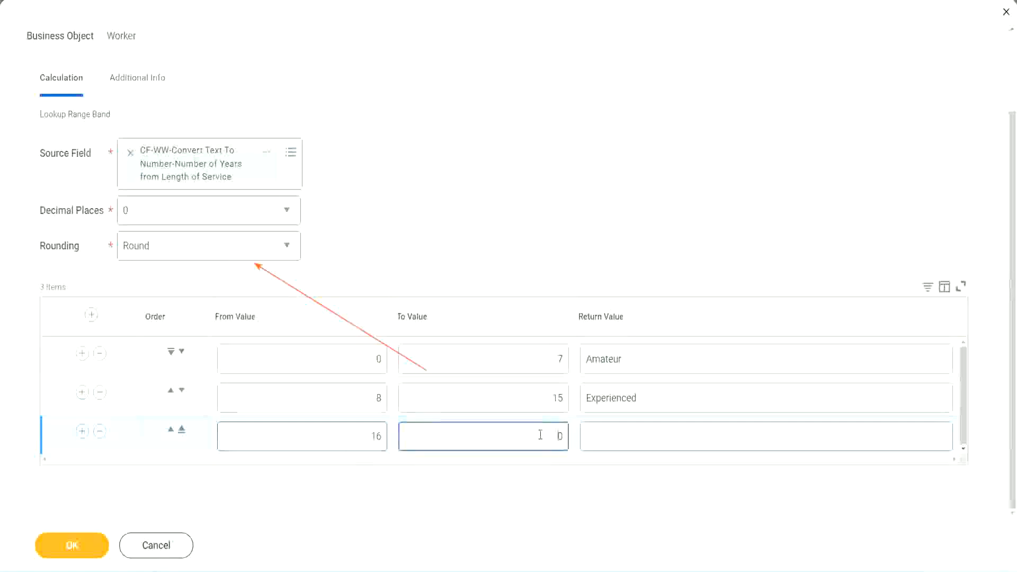
type("3")
key("Tab")
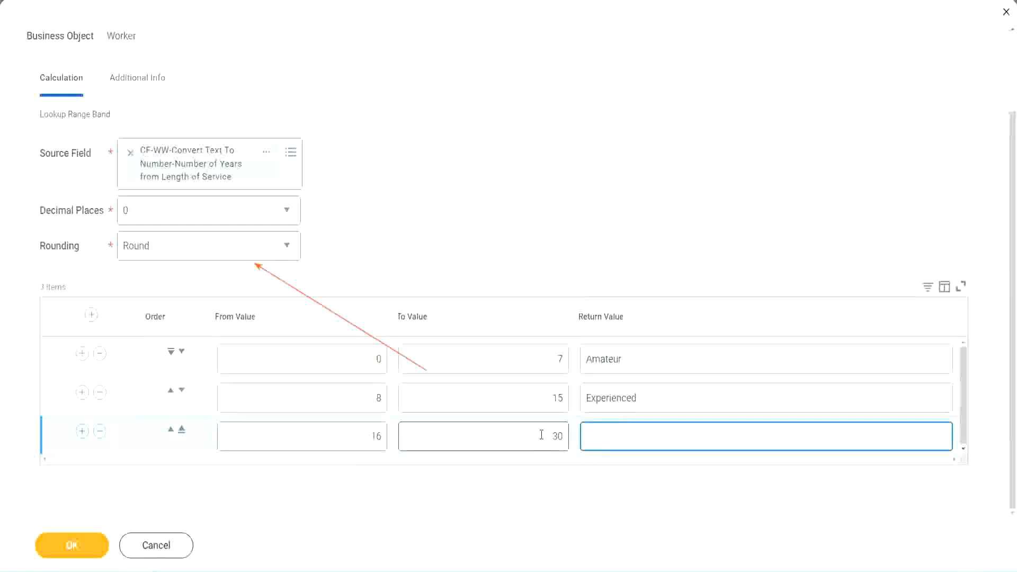
type("Senior")
Add a fourth range band from 31 to 1000 with the return value "Legend".
left_click(82, 431)
scroll(317, 424, "down", 1)
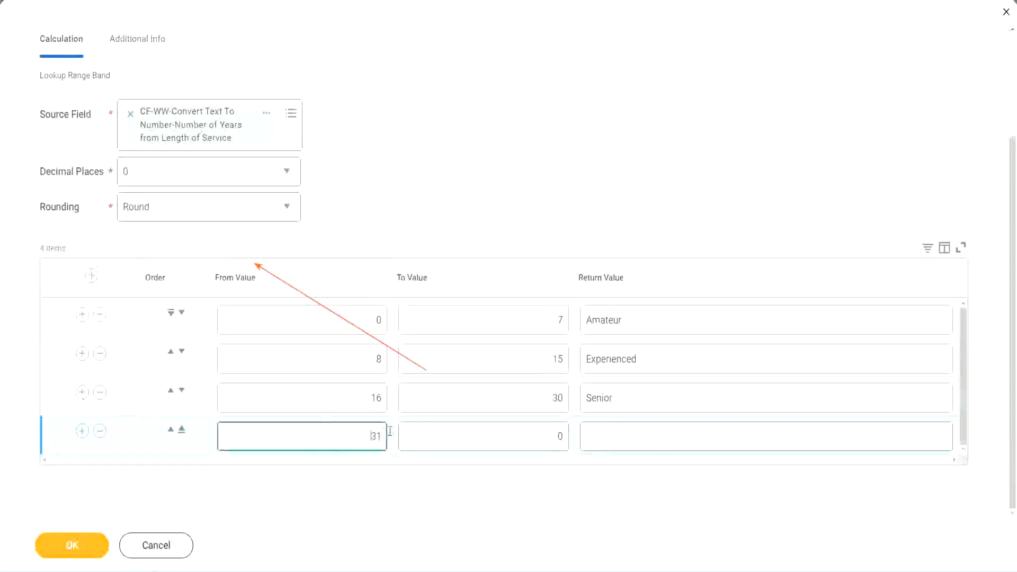
double_click(339, 430)
left_click(550, 435)
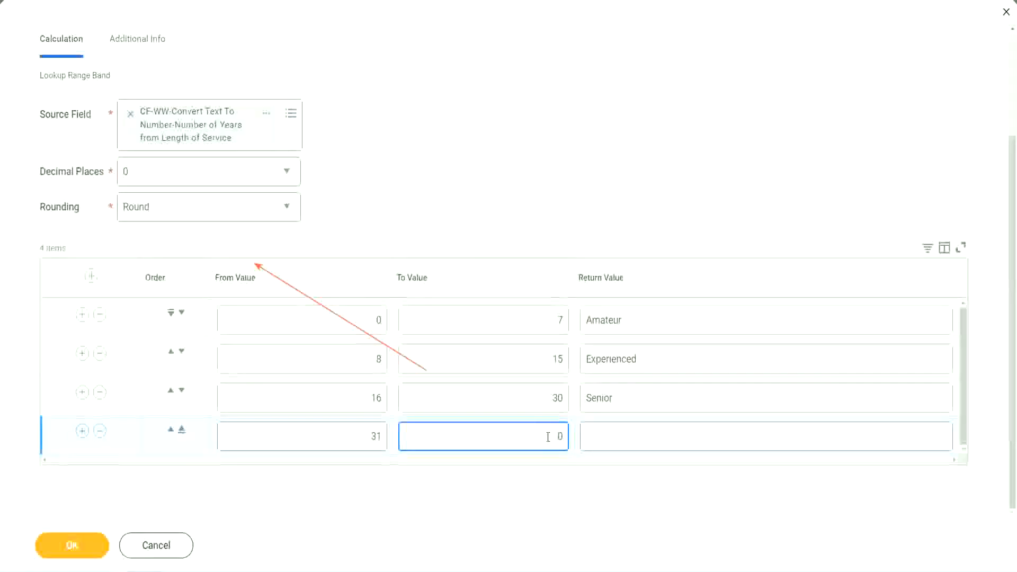
type("1000")
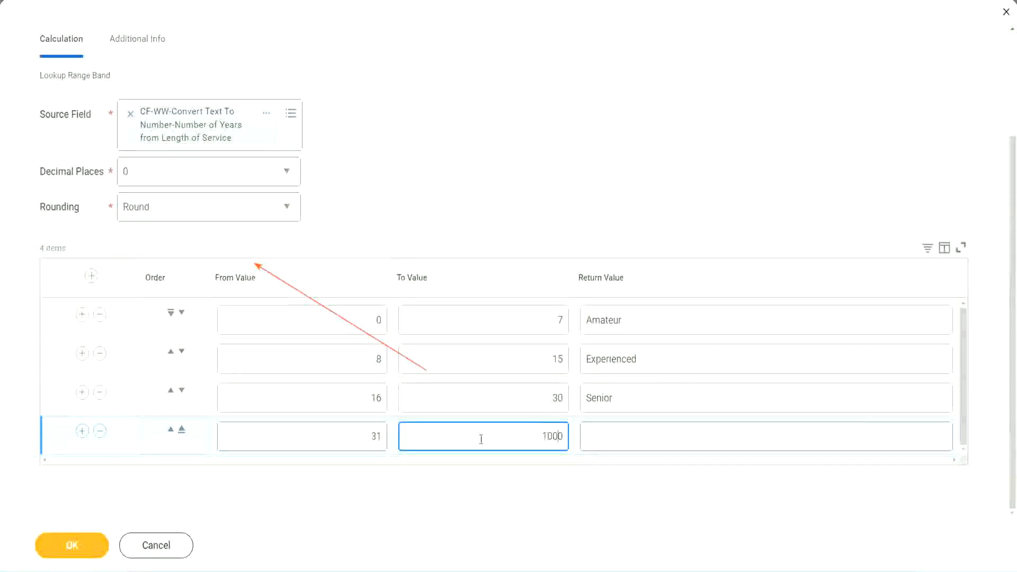
left_click_drag(529, 427, 582, 431)
left_click_drag(538, 433, 569, 433)
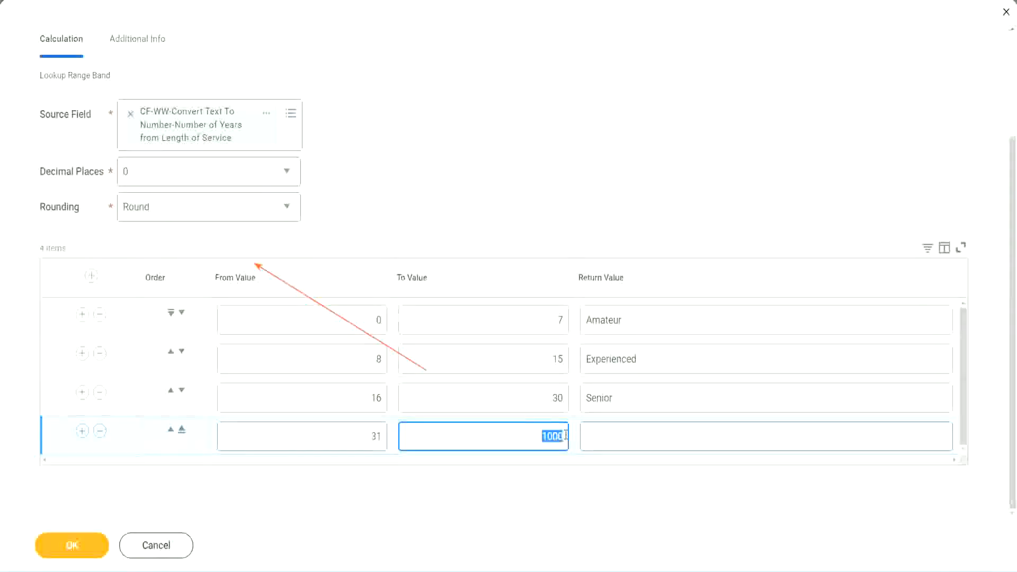
left_click(634, 437)
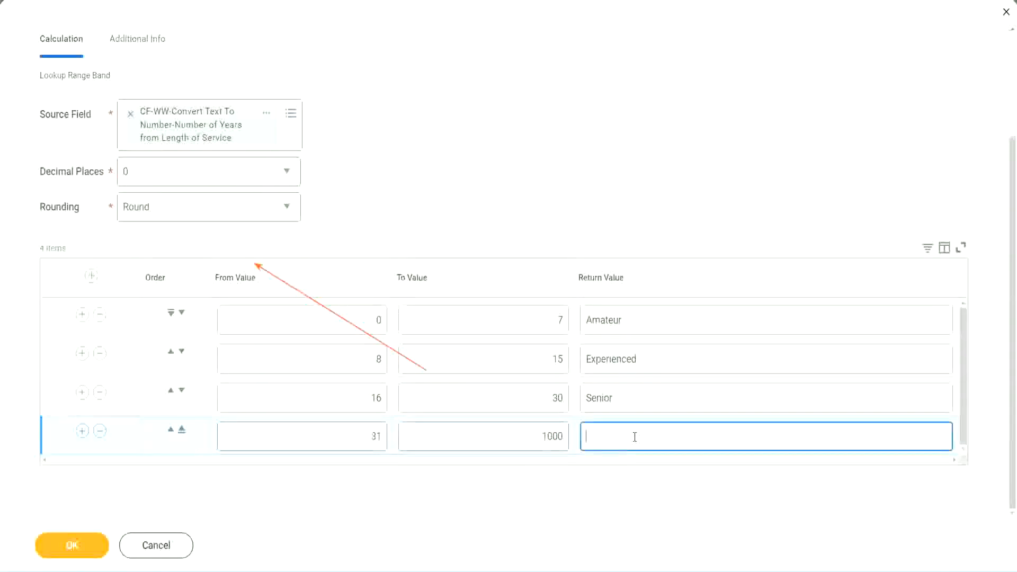
type("Legend")
left_click(474, 175)
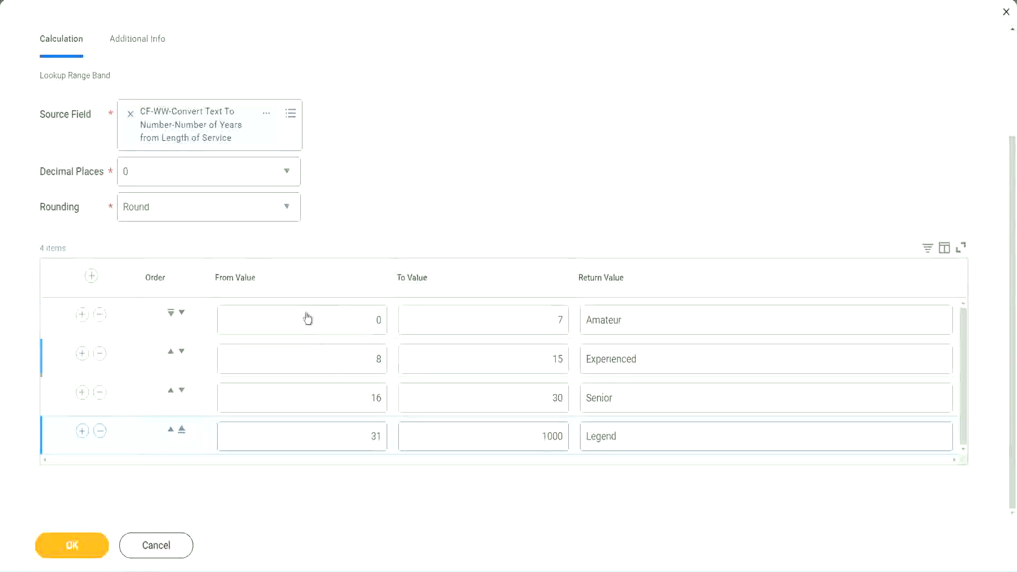
Review the return values of all four range bands and the limits of the first band.
double_click(660, 319)
double_click(656, 359)
double_click(643, 404)
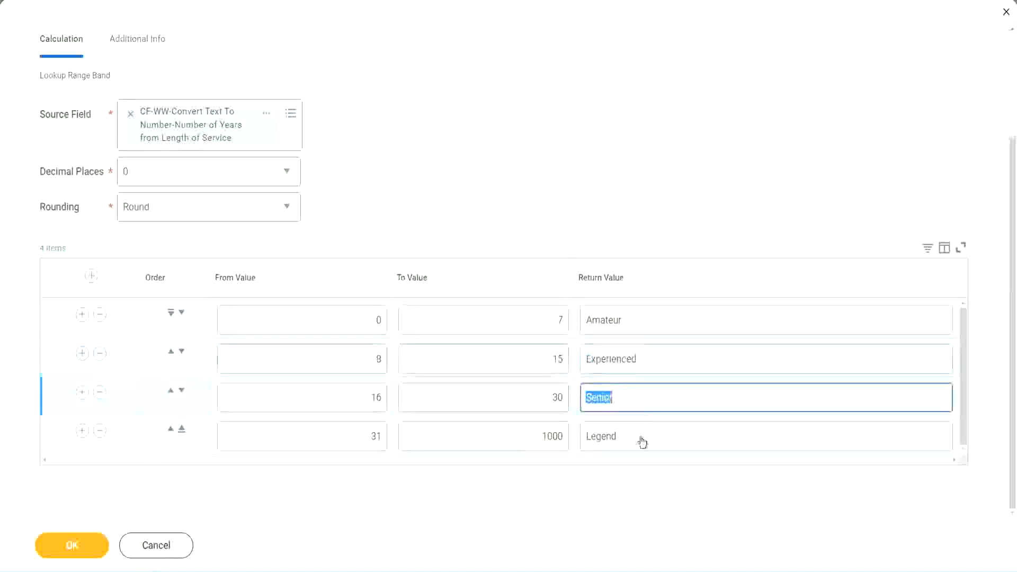
double_click(642, 437)
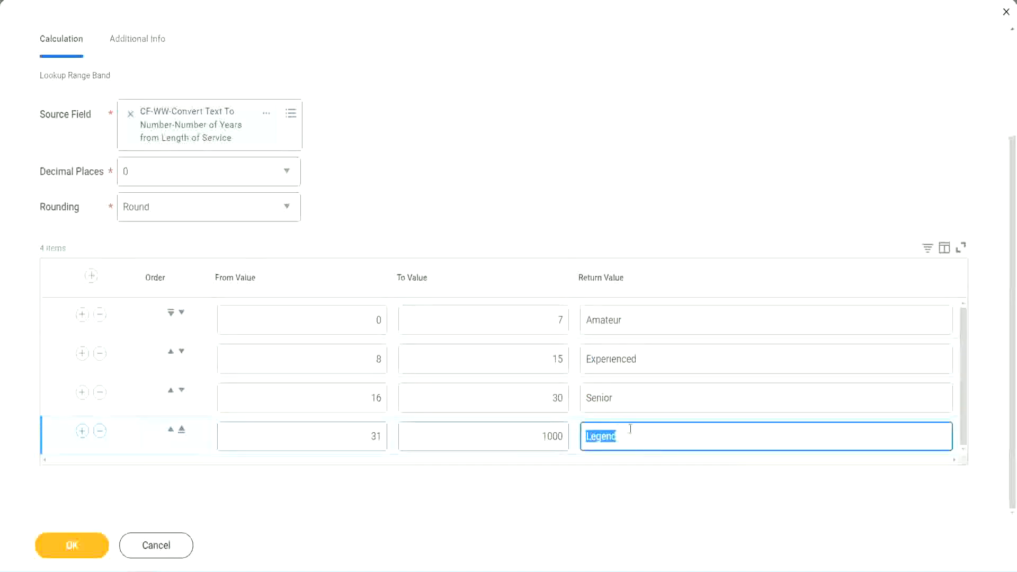
double_click(323, 322)
double_click(520, 318)
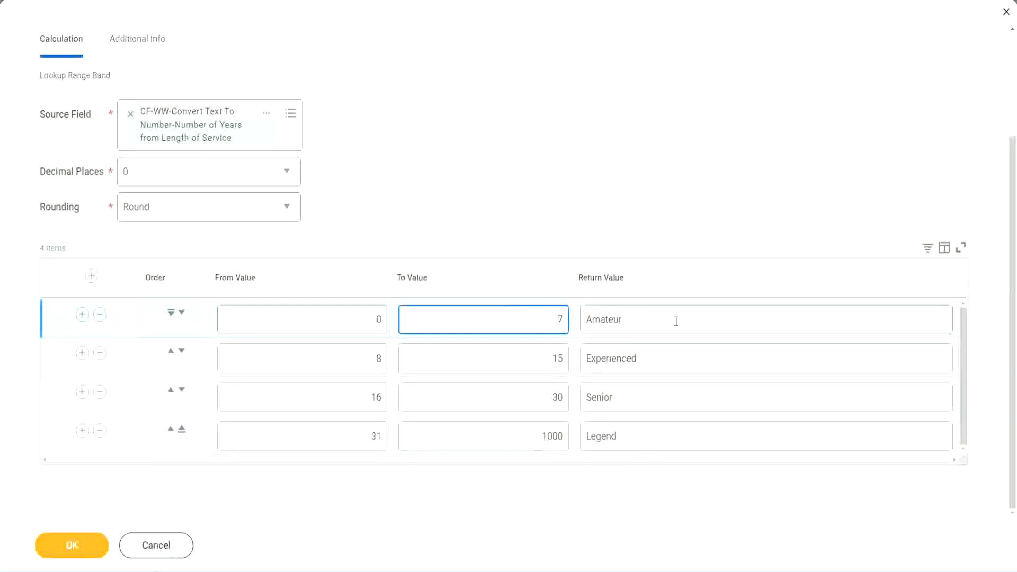
double_click(673, 320)
double_click(662, 358)
double_click(647, 403)
double_click(639, 437)
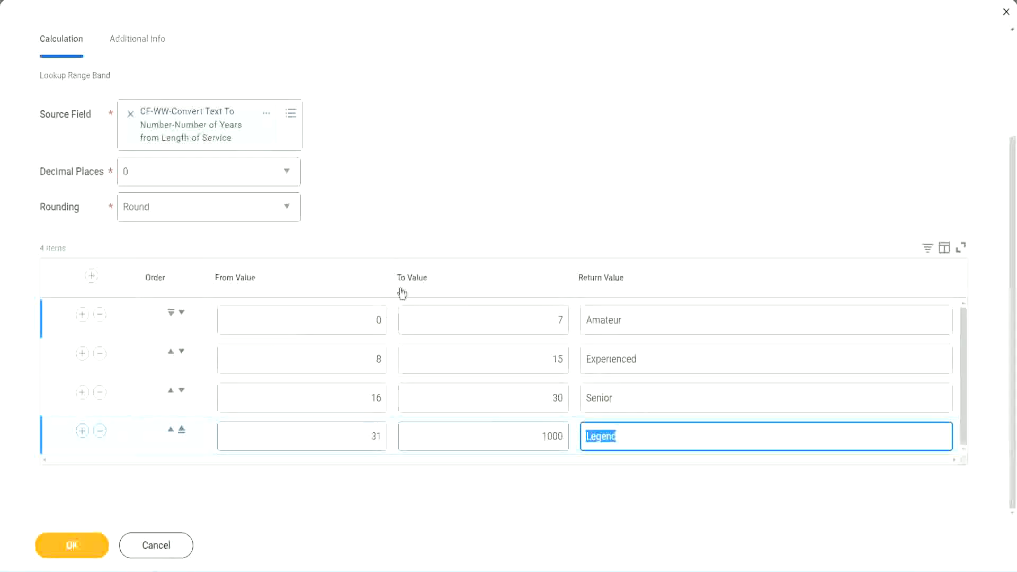
left_click(472, 225)
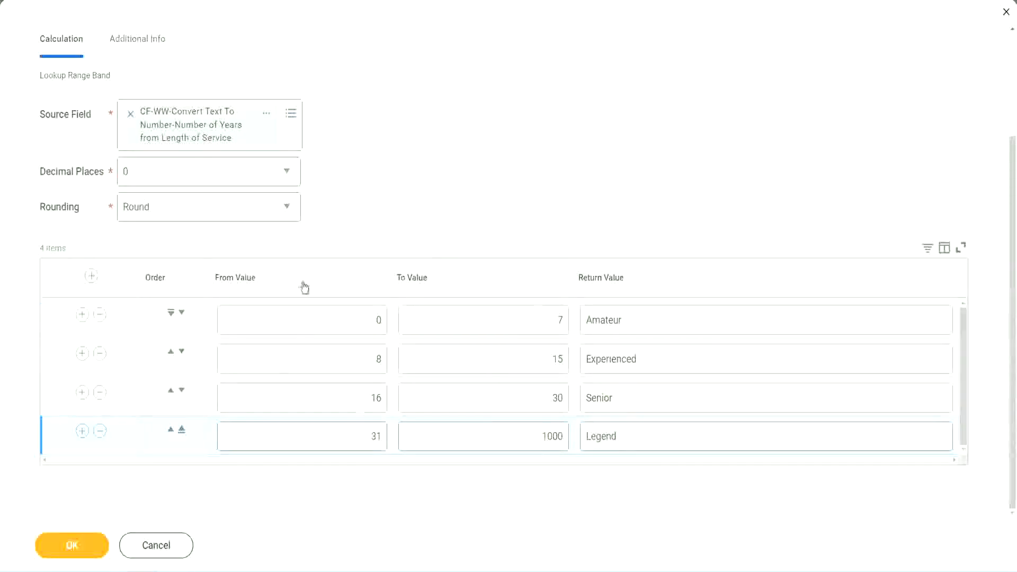
Save the calculated field and copy its name, "CF-WW-LRB-Identify Experience Bands from years of Service".
left_click(70, 544)
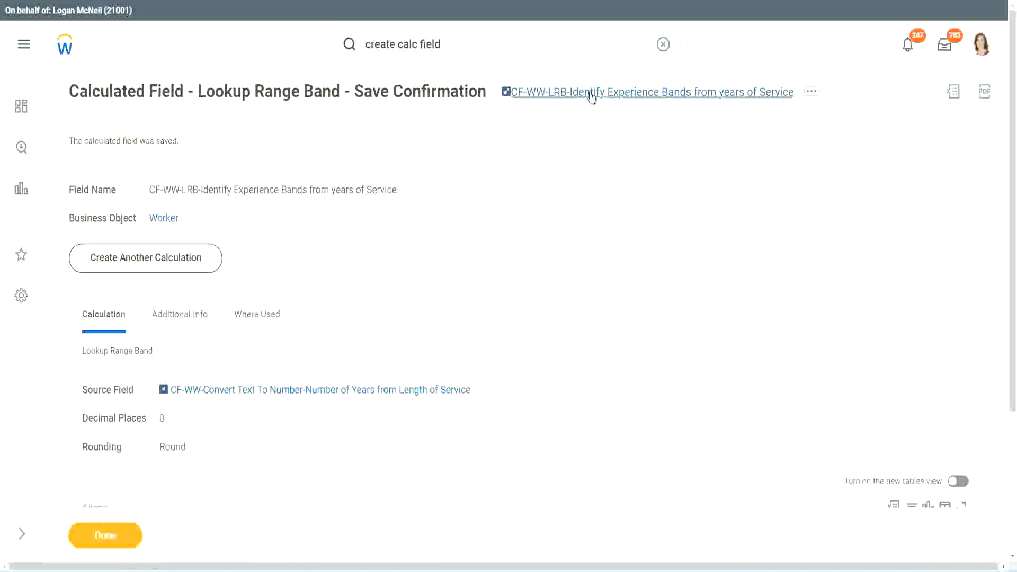
right_click(589, 96)
left_click(604, 151)
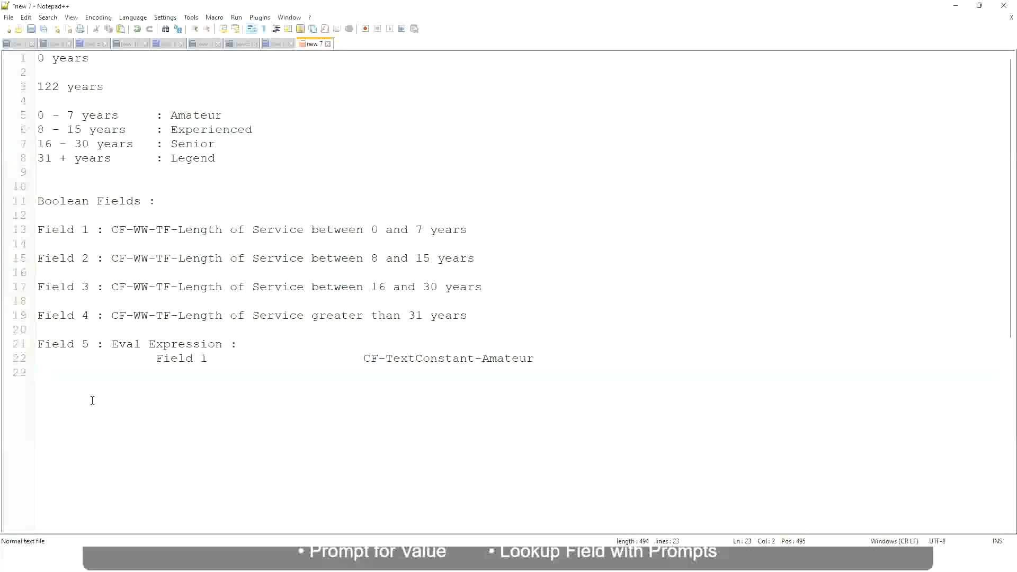
Leave blank lines below the Field 5 entry in the Notepad++ notes and add the amount "10,000 USD".
key("Return")
key("Return")
key("Return")
key("Left")
type("10,000 USD")
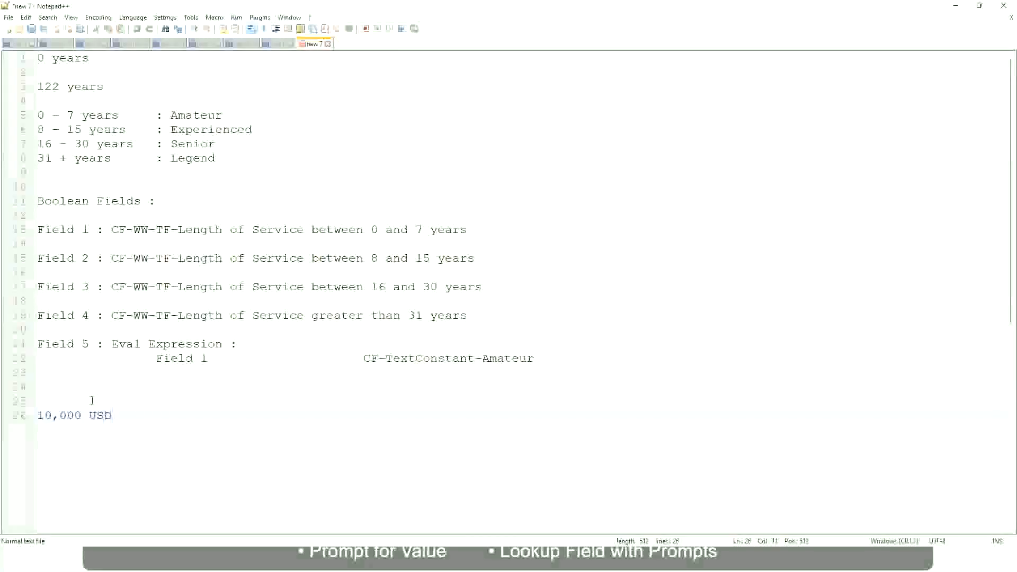
Add "1,000,000 USD" further along the 10,000 USD line, spaced apart from it, and leave a blank line below.
key("Tab")
key("Tab")
key("Tab")
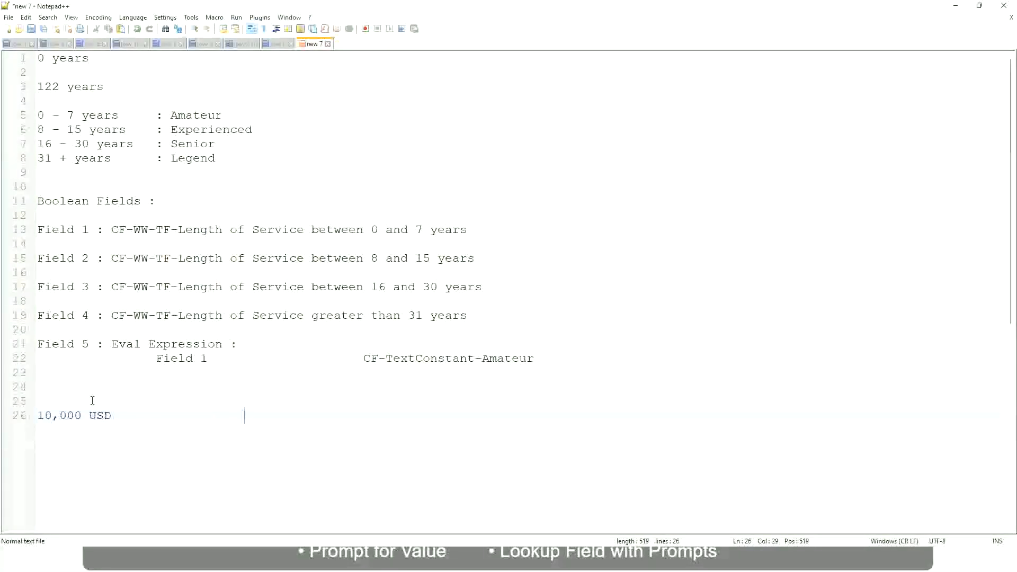
type("1,000,000")
key("Left")
key("Left")
key("Left")
key("Left")
key("Left")
key("Left")
key("Left")
key("Left")
key("Left")
key("Right")
key("Right")
key("Right")
key("Right")
key("Right")
key("Right")
key("Right")
key("Right")
key("Right")
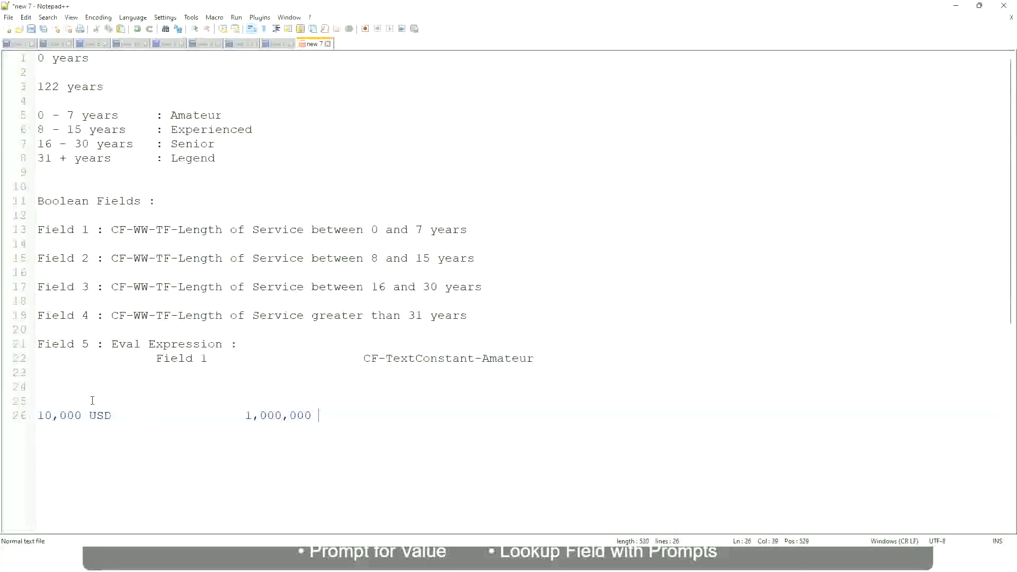
type("USD")
key("Return")
key("Return")
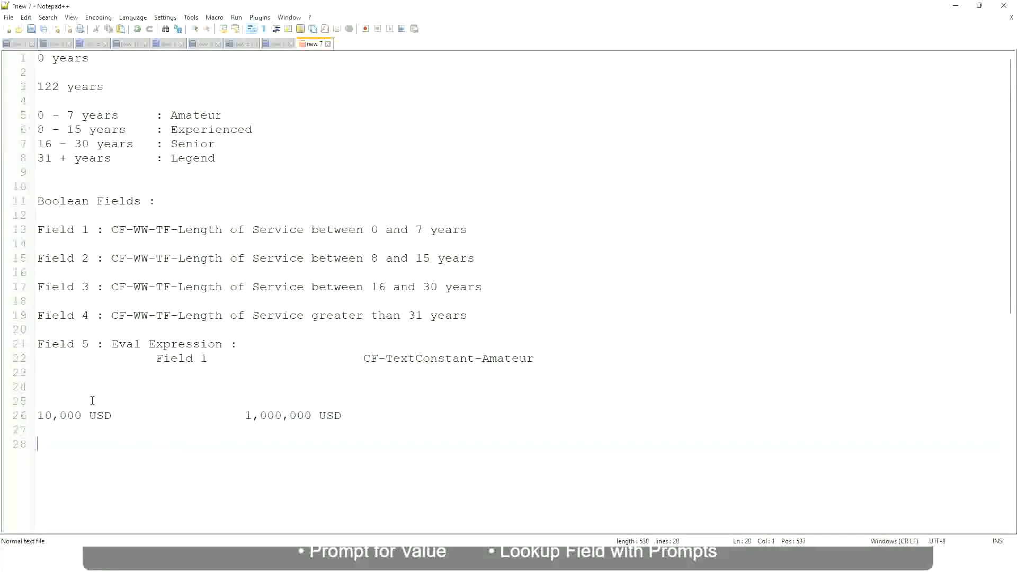
Note the first amount band as "10 - 50,000 : Low" below the USD amounts.
type("10 - 50,000")
key("Tab")
type(": Low")
key("Return")
key("Return")
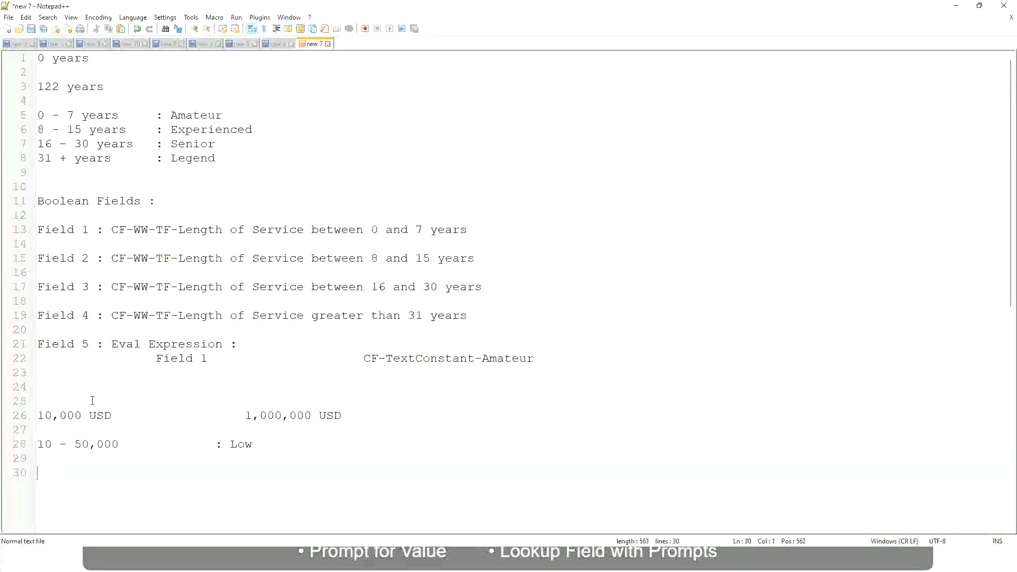
Note the second amount band as "50,001 - 150,000 : Medium" directly below the Low band.
key("Up")
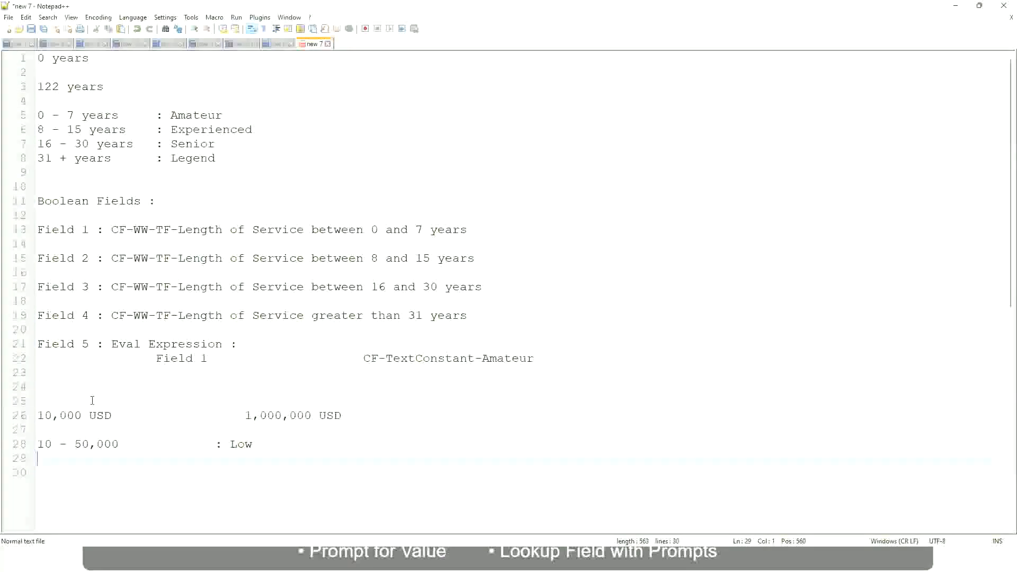
type("50,001 - 150,000")
key("Tab")
key("Tab")
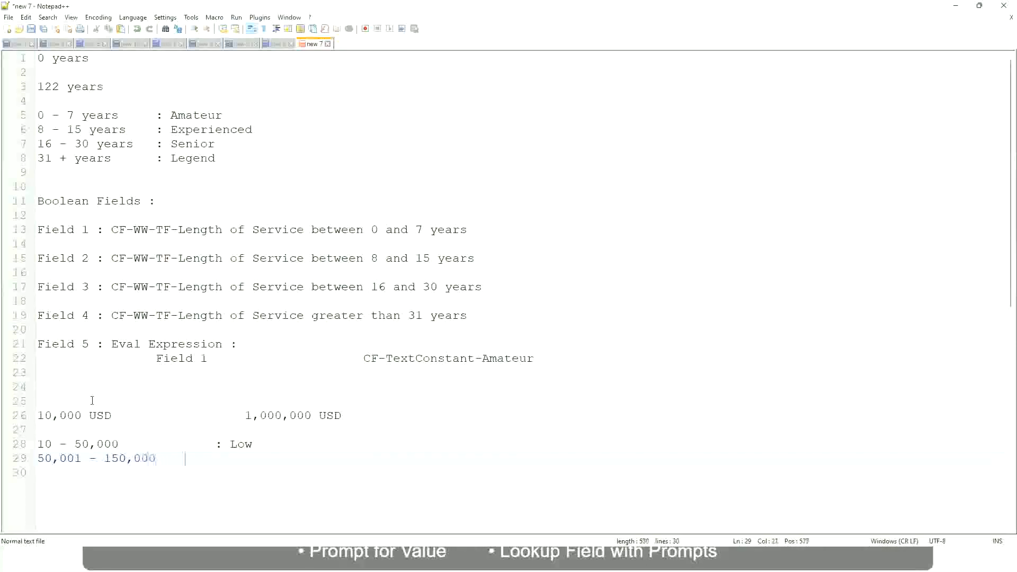
type(": Medium")
key("Return")
Note the third amount band as "> 150,000 : High", aligning its label with the bands above.
type("> 1")
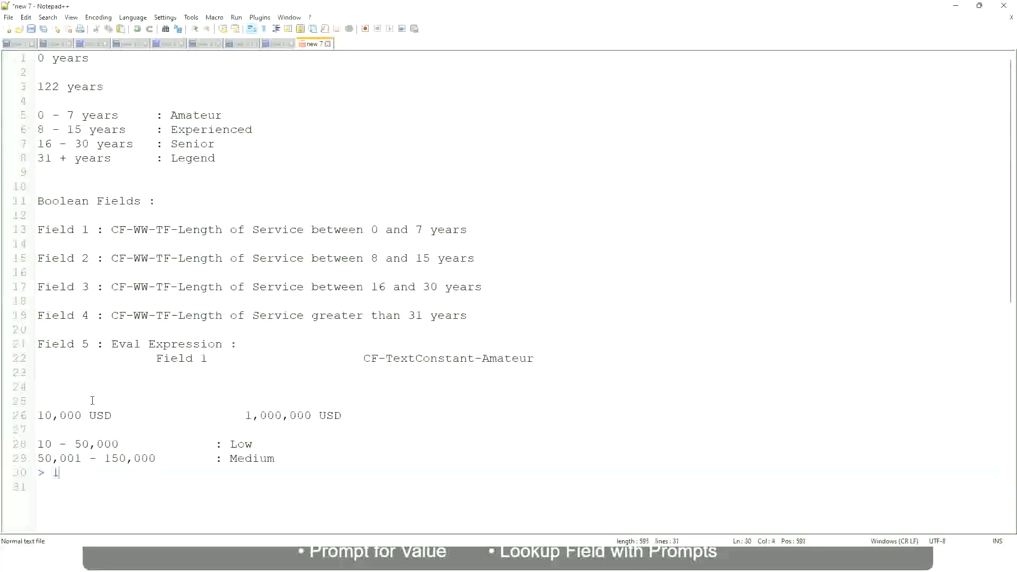
type("50,000")
key("Tab")
key("Tab")
key("Tab")
type(": High")
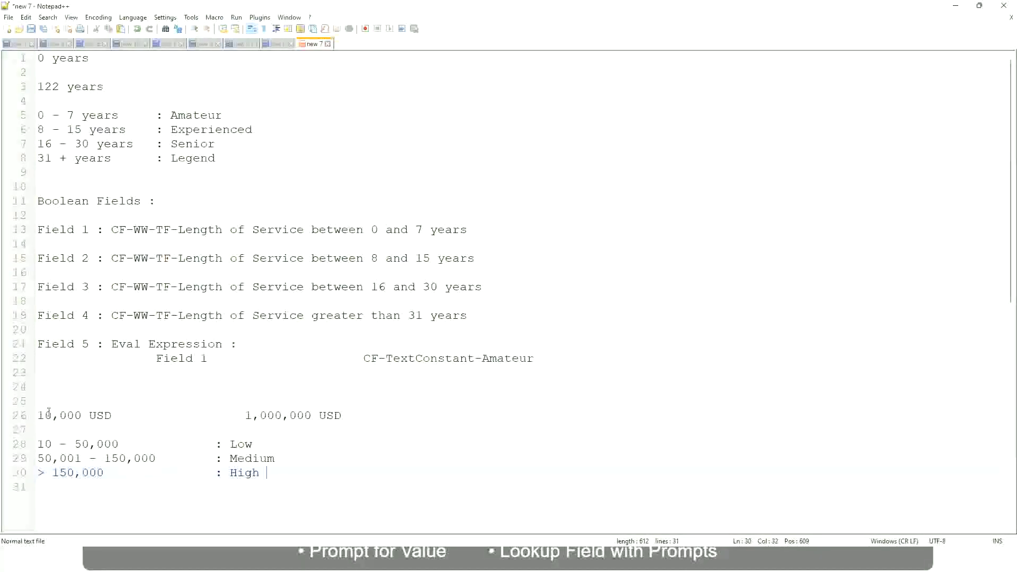
Review the 10,000 to 1,000,000 USD range against the Low, Medium and High amount bands below it.
left_click(33, 416)
left_click(45, 415)
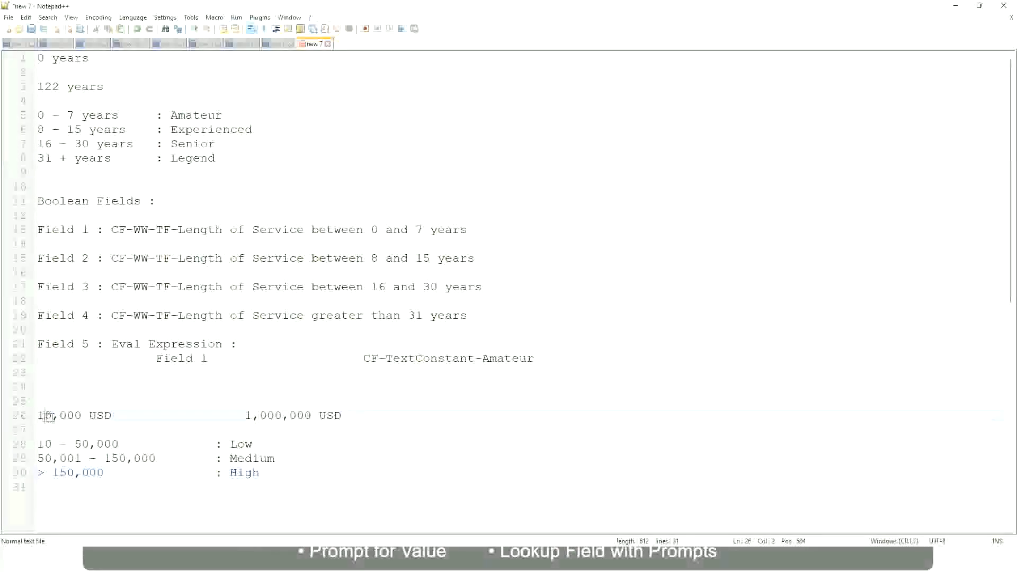
double_click(304, 416)
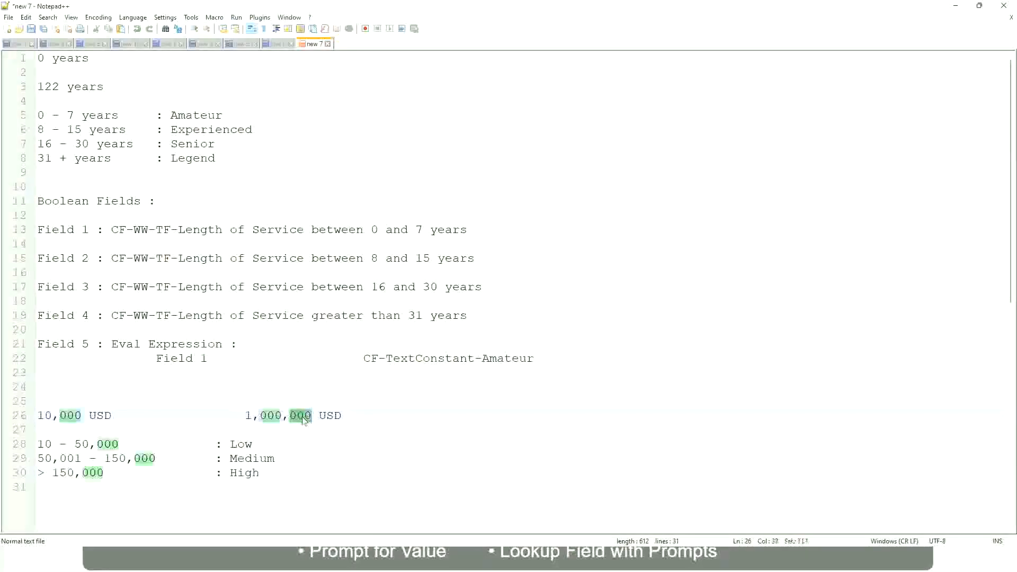
left_click(190, 459)
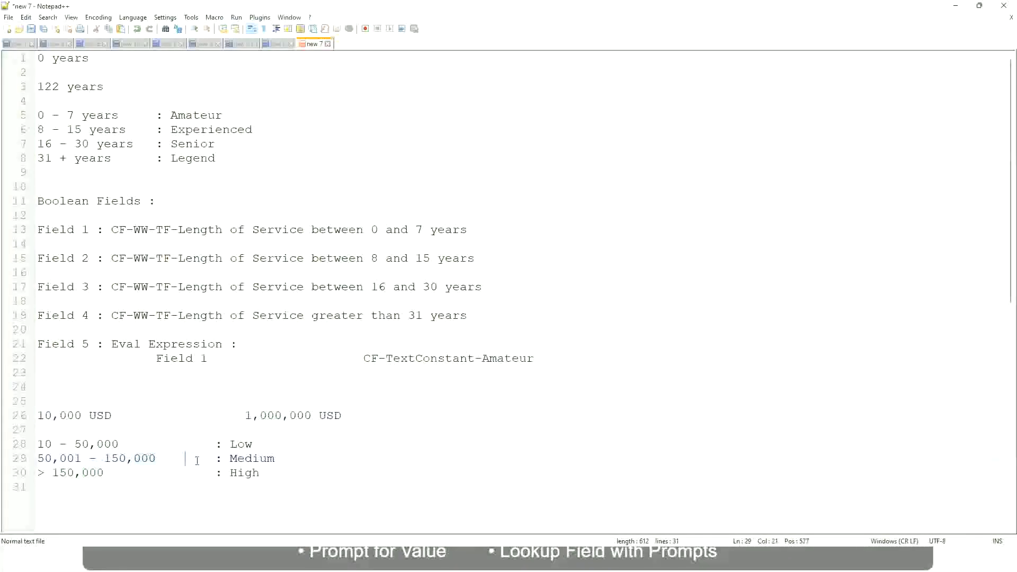
left_click(32, 415)
left_click(314, 419)
left_click(245, 444)
left_click(245, 473)
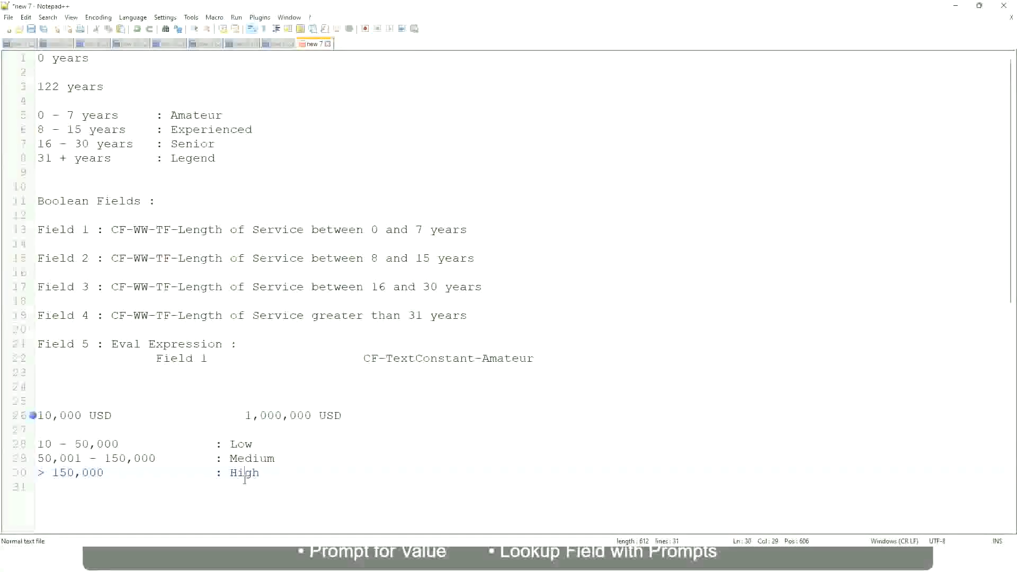
left_click(121, 430)
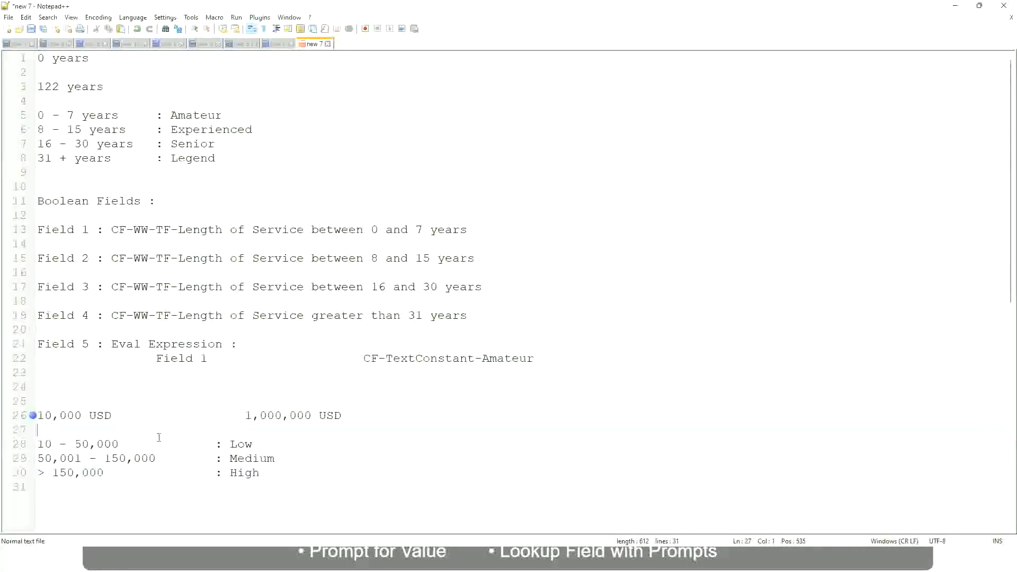
left_click(261, 471)
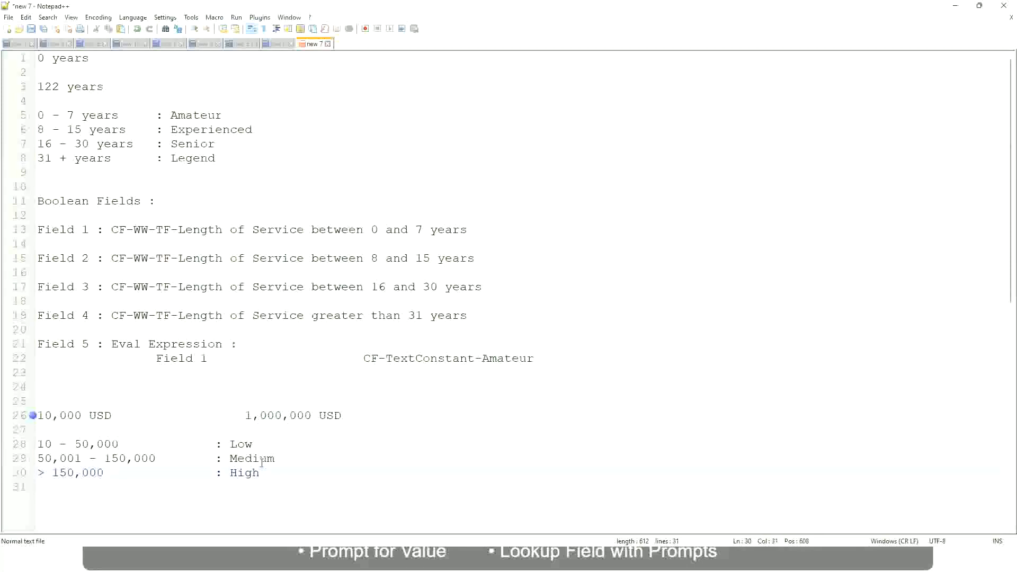